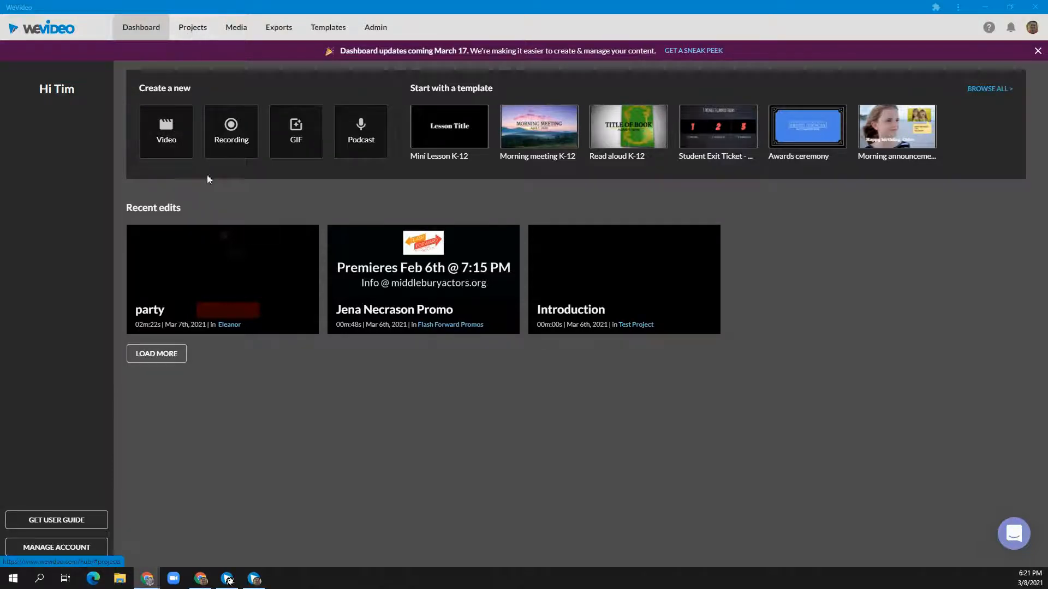
Open the fourth video edit in the Flash Forward Promos project.
left_click(192, 31)
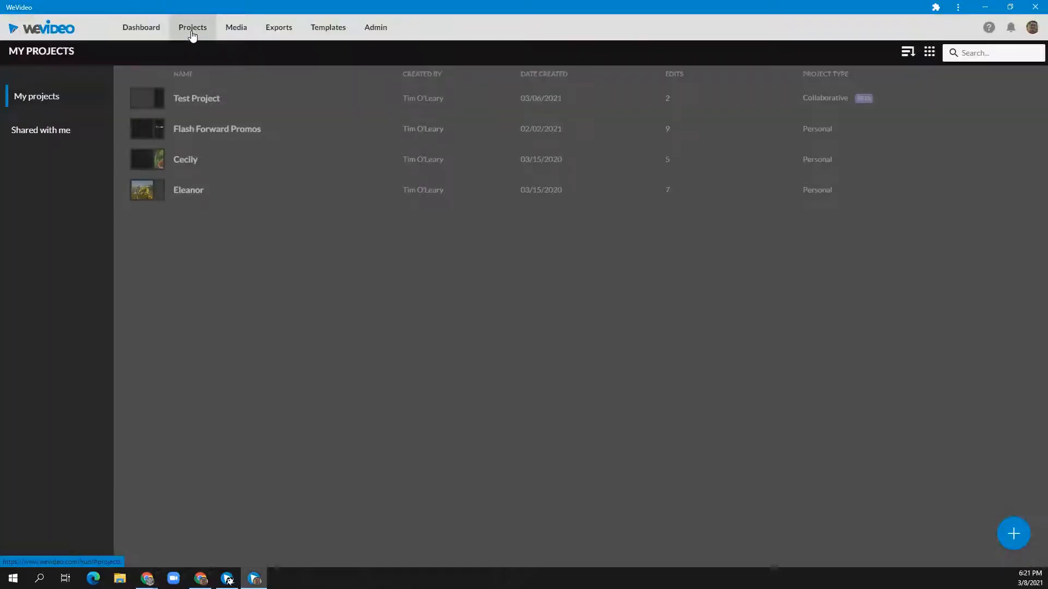
left_click(198, 131)
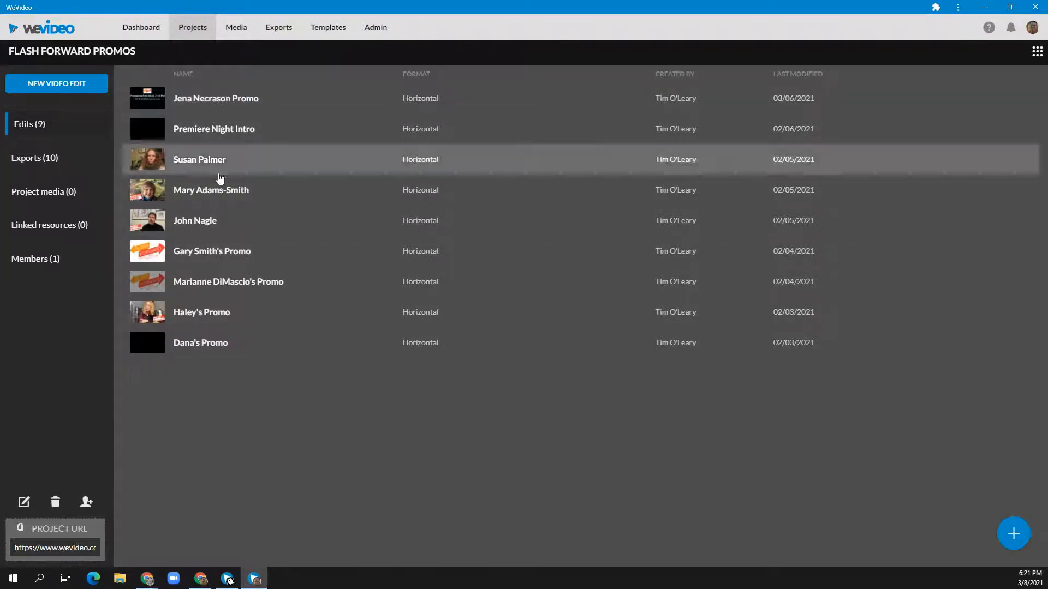
double_click(191, 189)
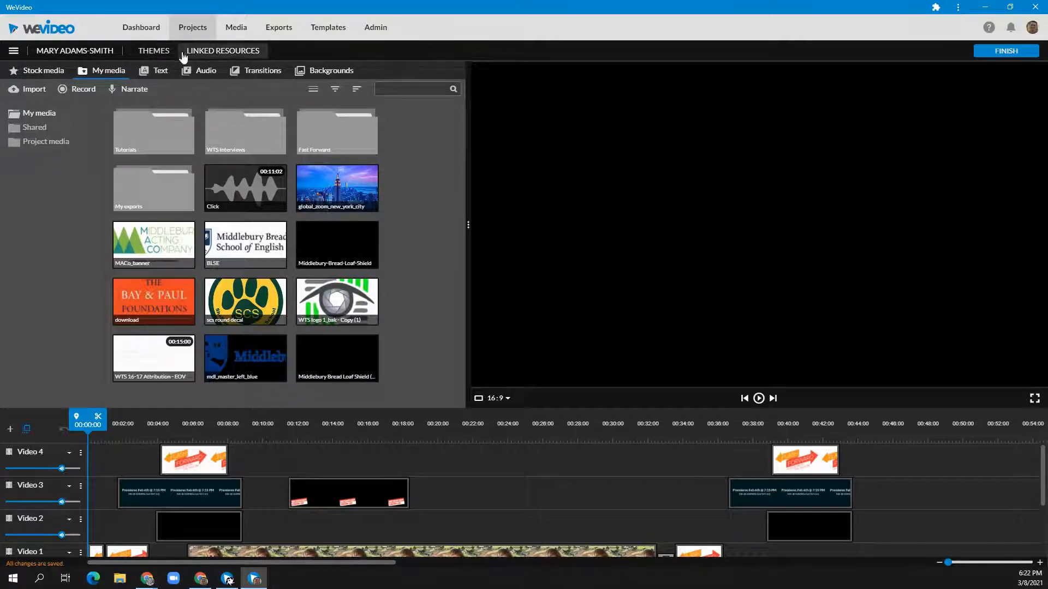
Look through the available themes and the project's linked resources, leaving both unchanged.
left_click(152, 51)
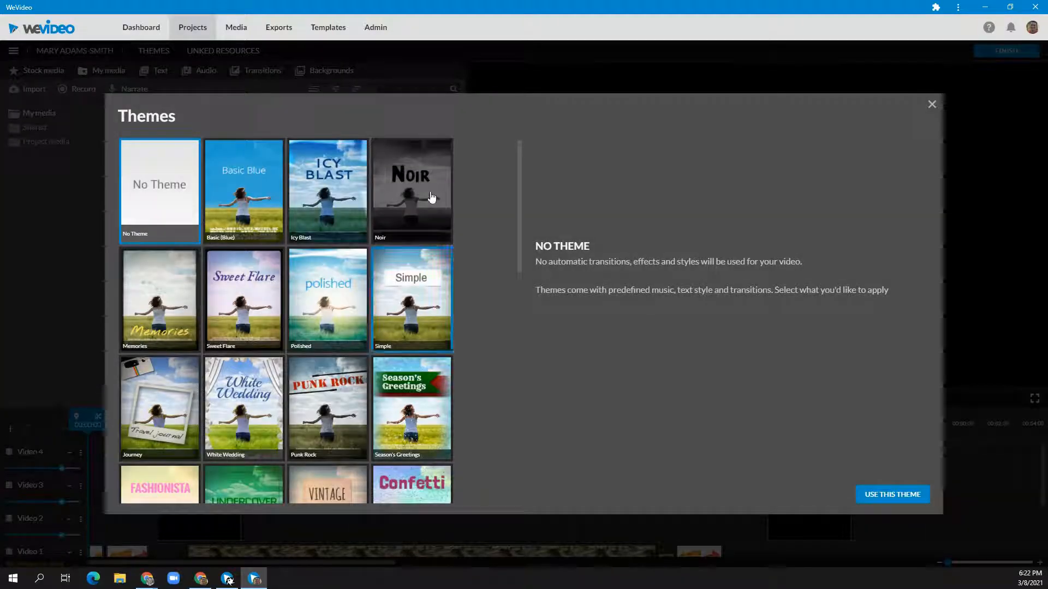
scroll(286, 349, "down", 3)
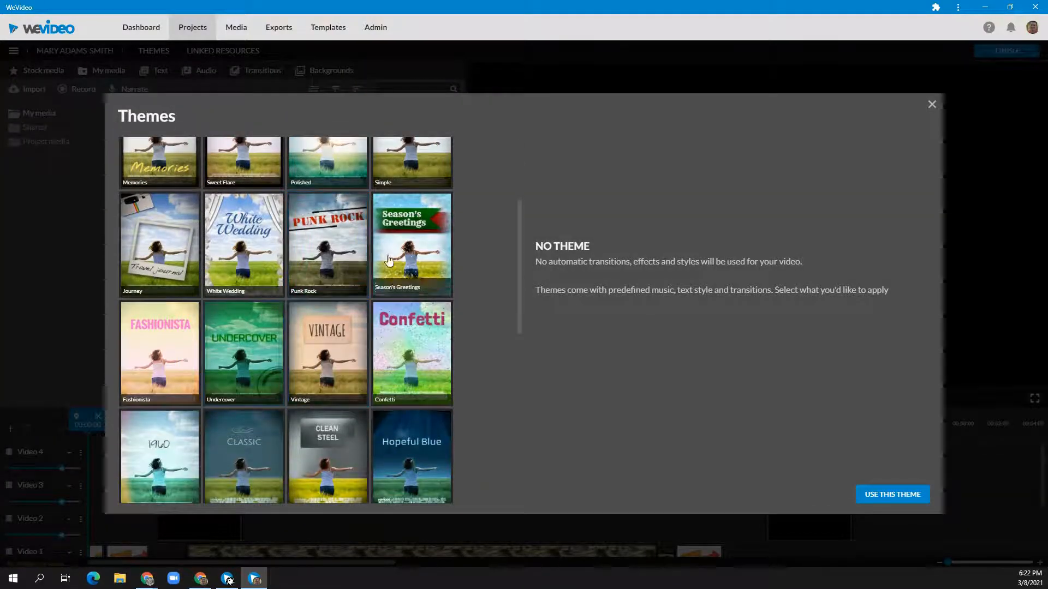
left_click(932, 107)
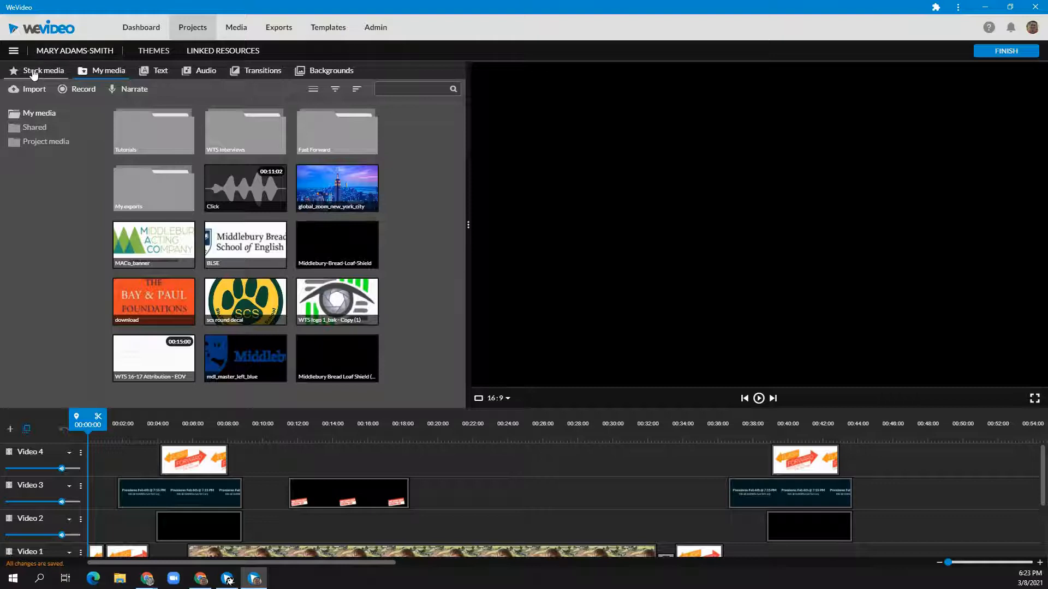
left_click(244, 52)
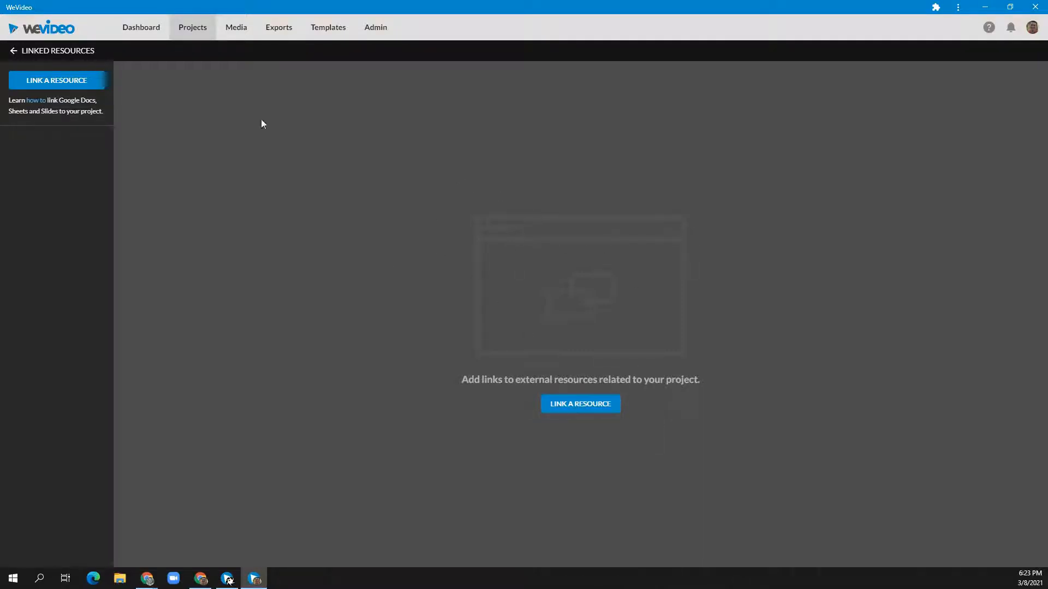
left_click(15, 54)
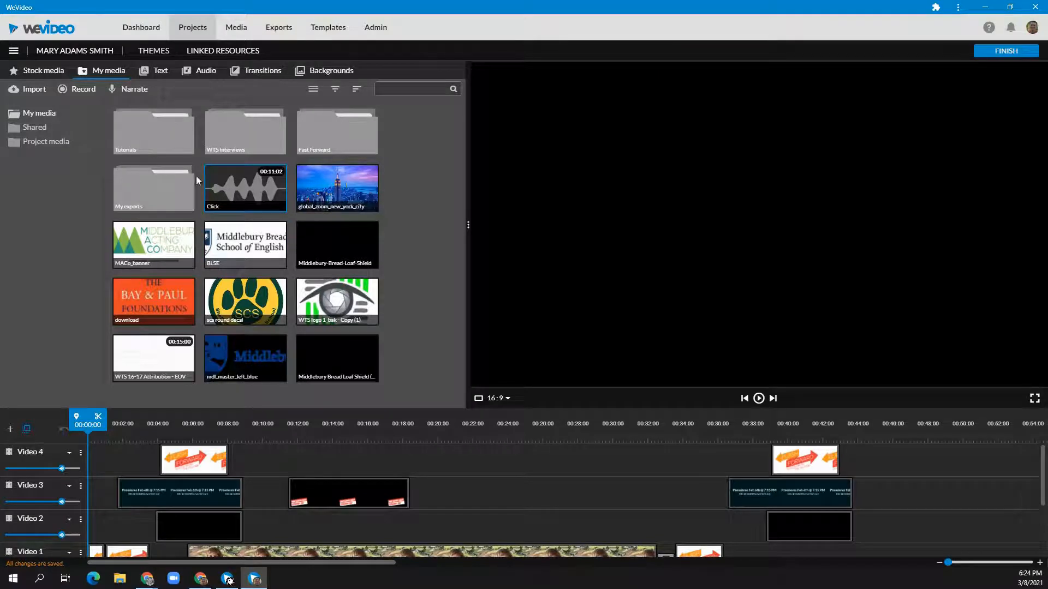
Browse the Fast Forward and Project media folders, and preview the global_zoom_new_york_city image from My media.
double_click(325, 134)
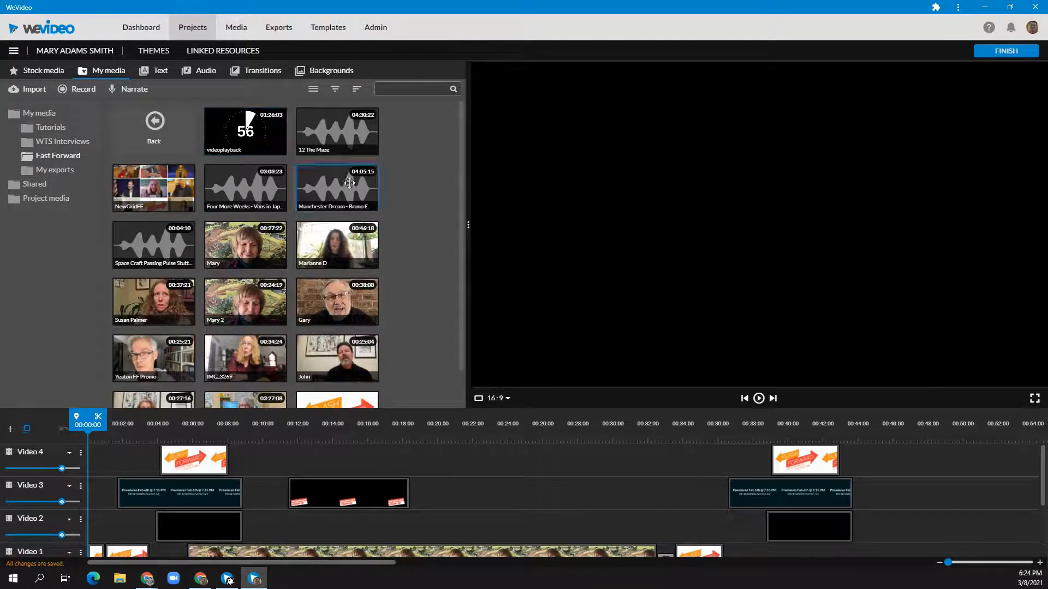
left_click(153, 140)
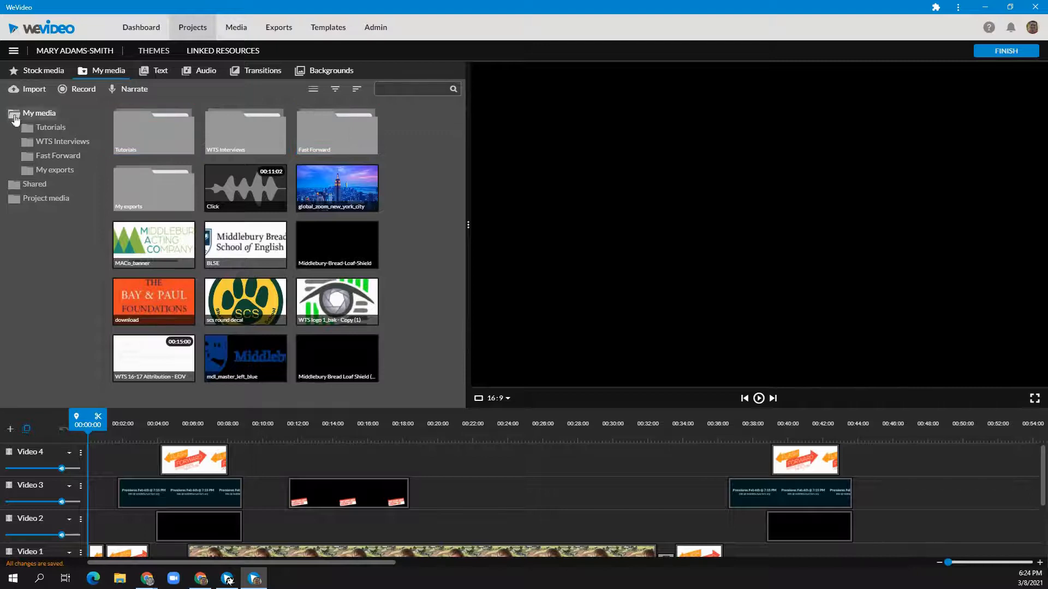
left_click(43, 201)
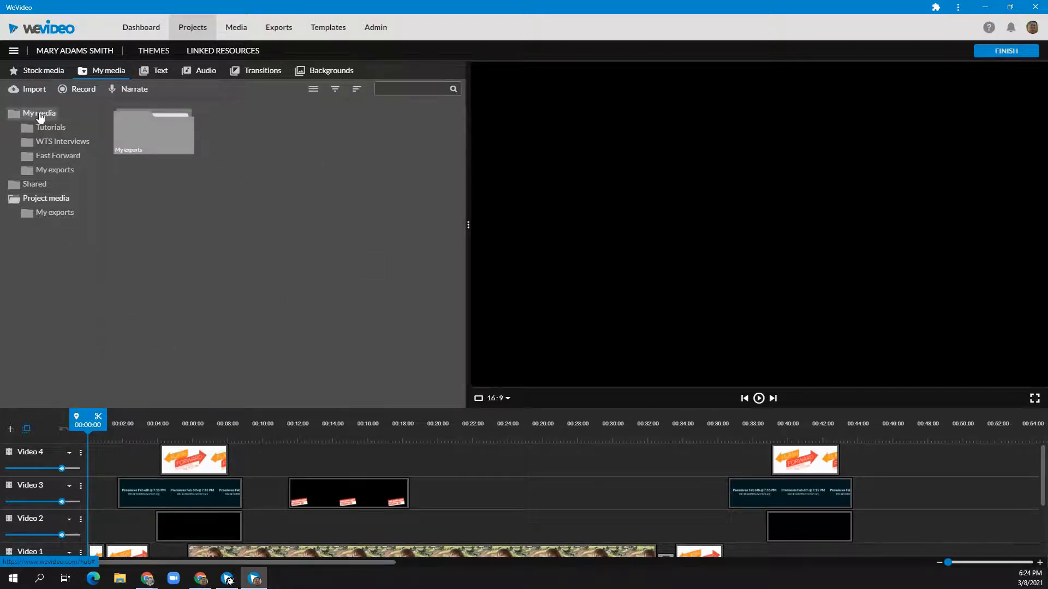
left_click(41, 115)
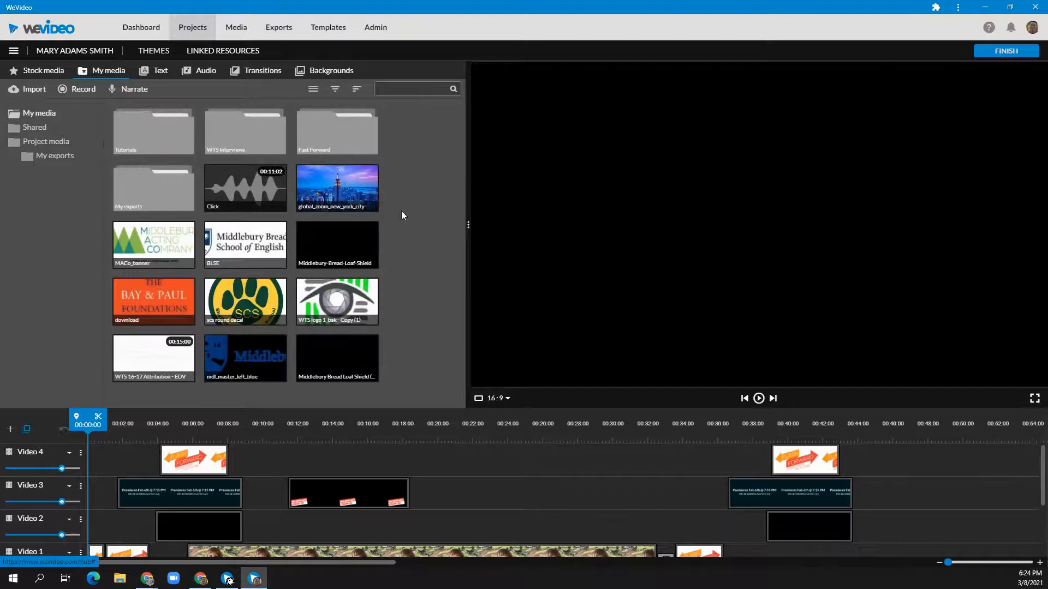
left_click(330, 188)
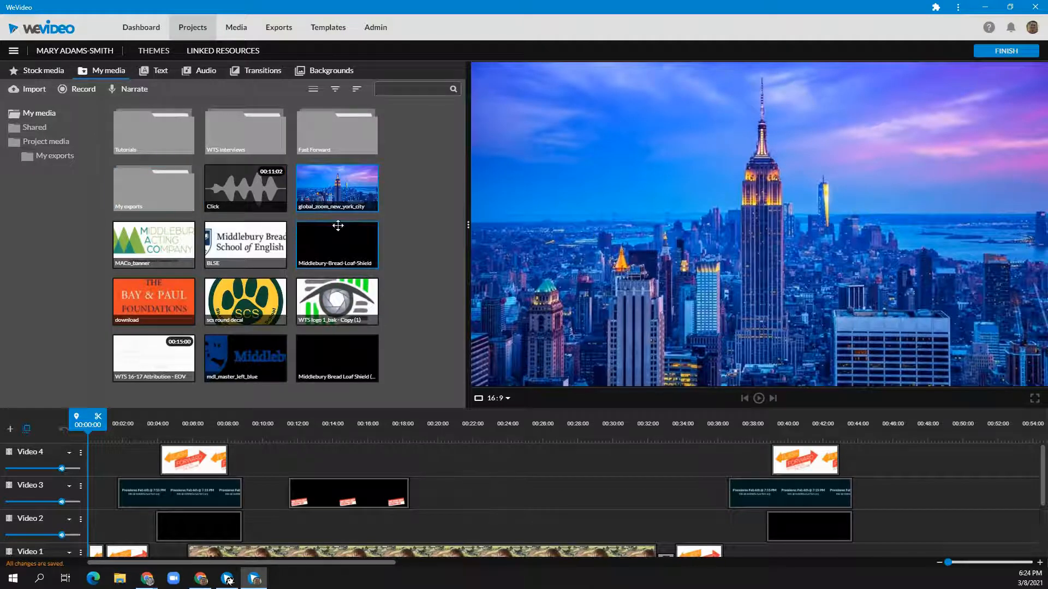
left_click_drag(331, 188, 301, 154)
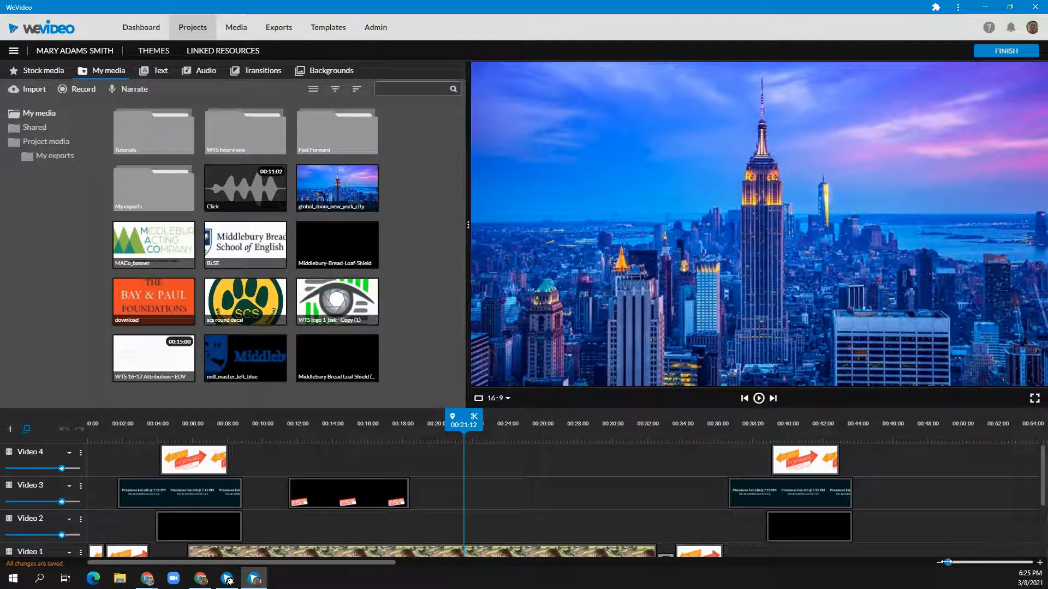
Examine the Peppermint - Lower third clip on the Video 3 track up close in the timeline.
left_click_drag(949, 563, 950, 562)
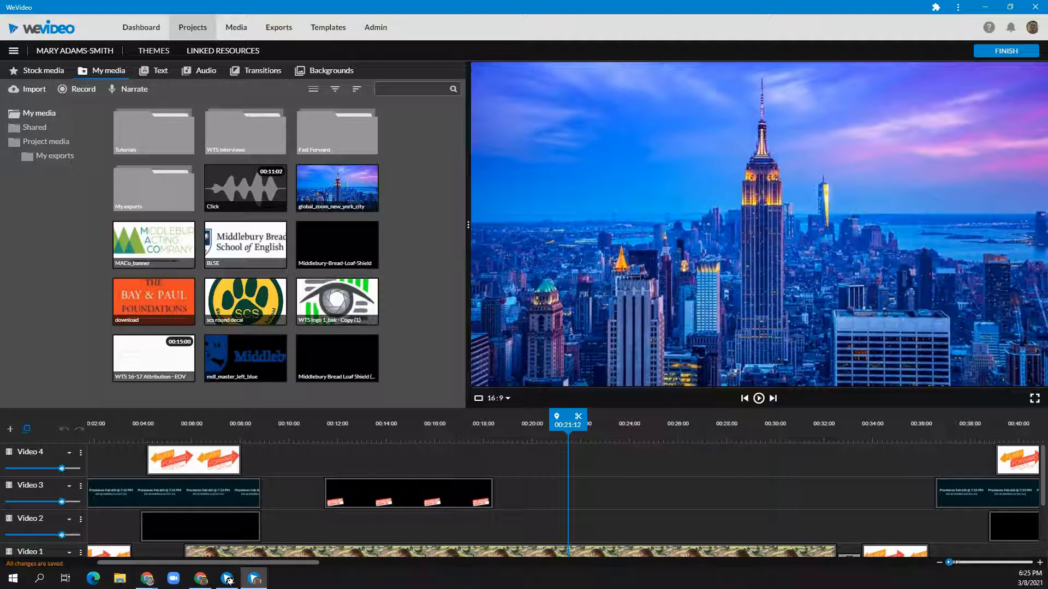
left_click_drag(952, 562, 964, 566)
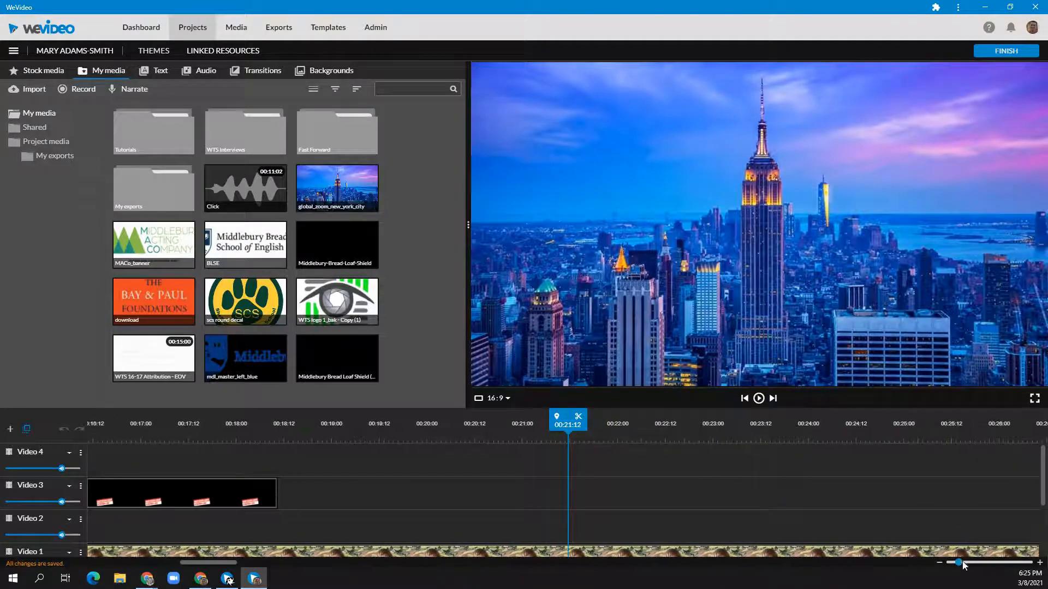
left_click_drag(212, 561, 173, 565)
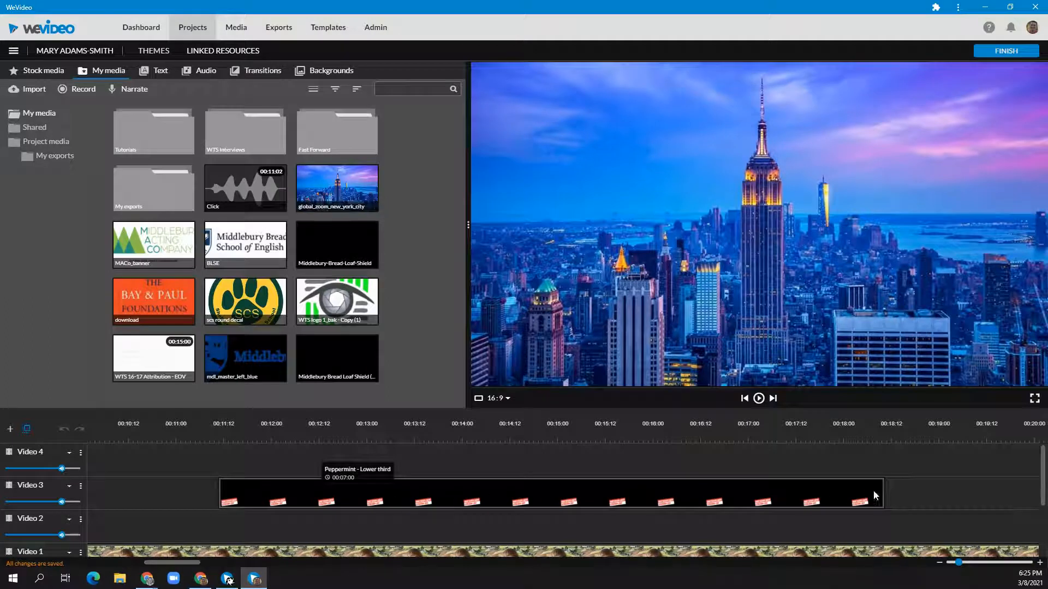
Survey all video and audio tracks of the edit, and inspect the Video 1 transition at 00:33:04 up close.
left_click_drag(958, 562, 945, 562)
scroll(658, 480, "down", 4)
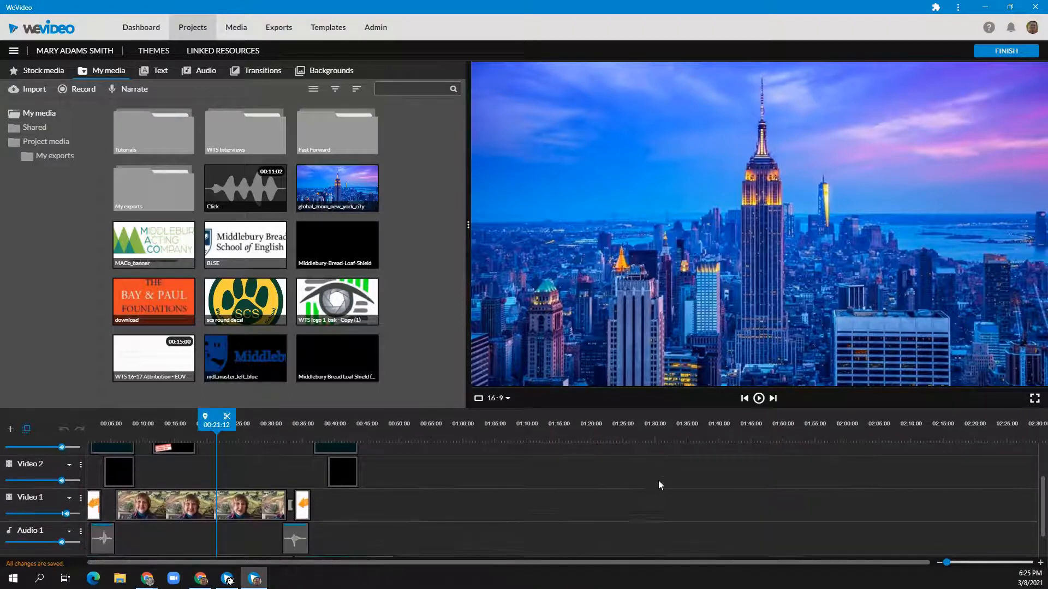
scroll(384, 503, "up", 2)
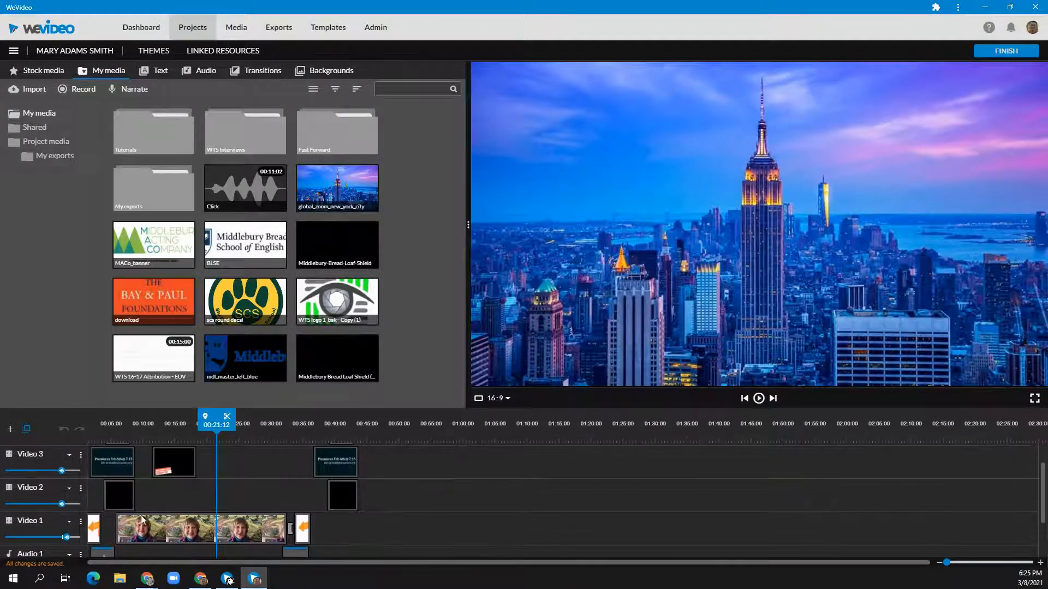
scroll(566, 521, "down", 3)
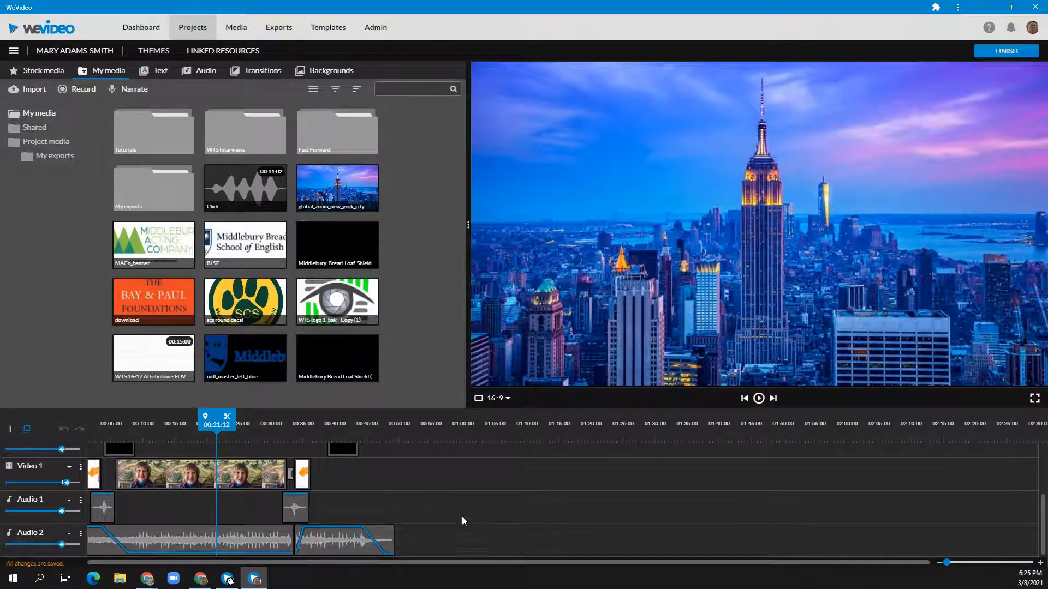
left_click(293, 429)
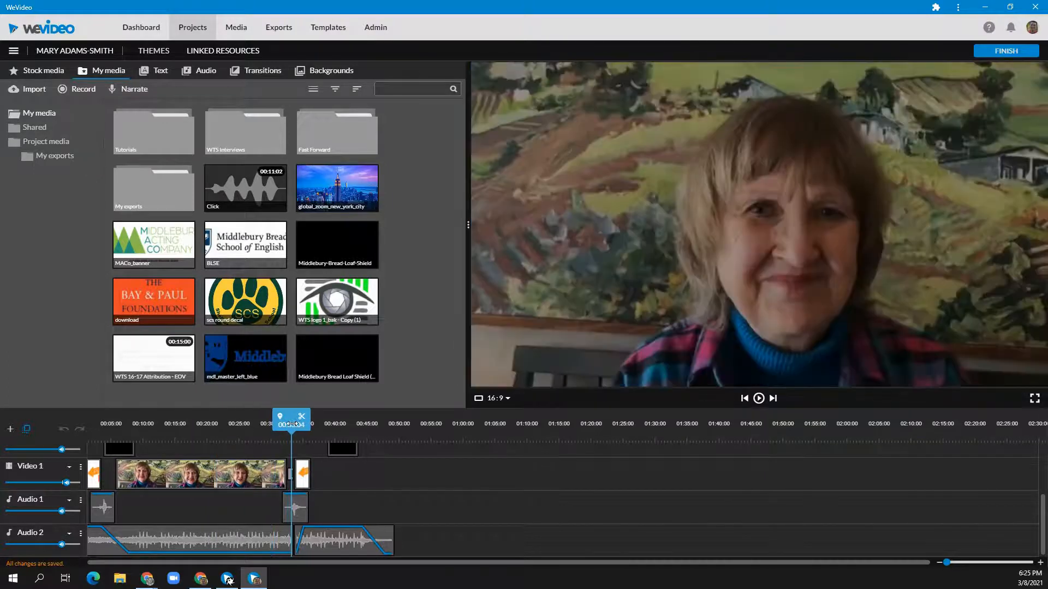
mouse_move(946, 562)
left_mouse_down()
mouse_move(971, 561)
mouse_move(963, 562)
left_mouse_up()
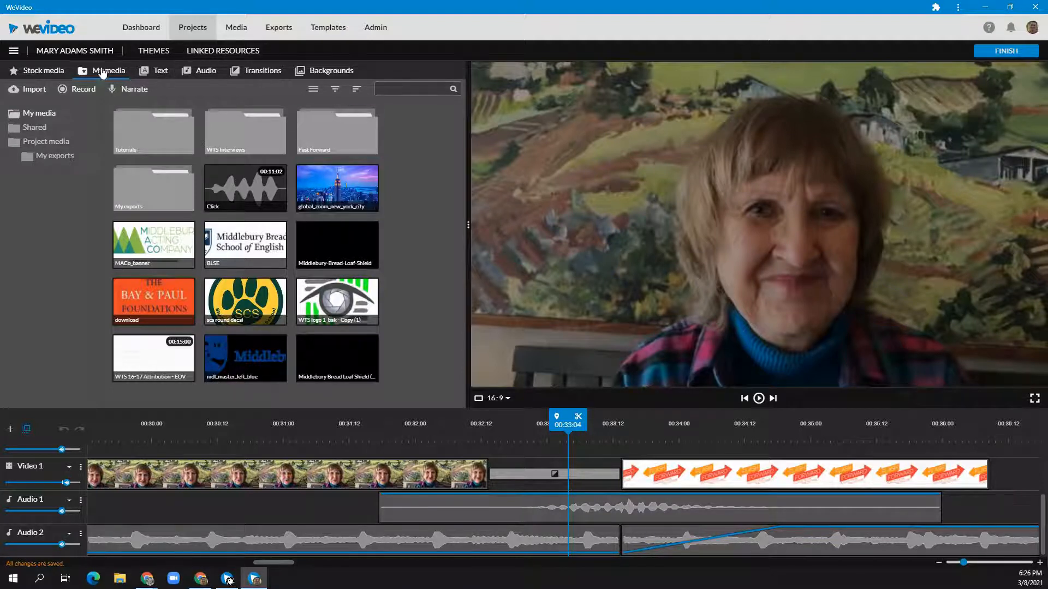
Preview the Whisper - Title and Above the Horizon - Title motion text templates.
left_click(158, 76)
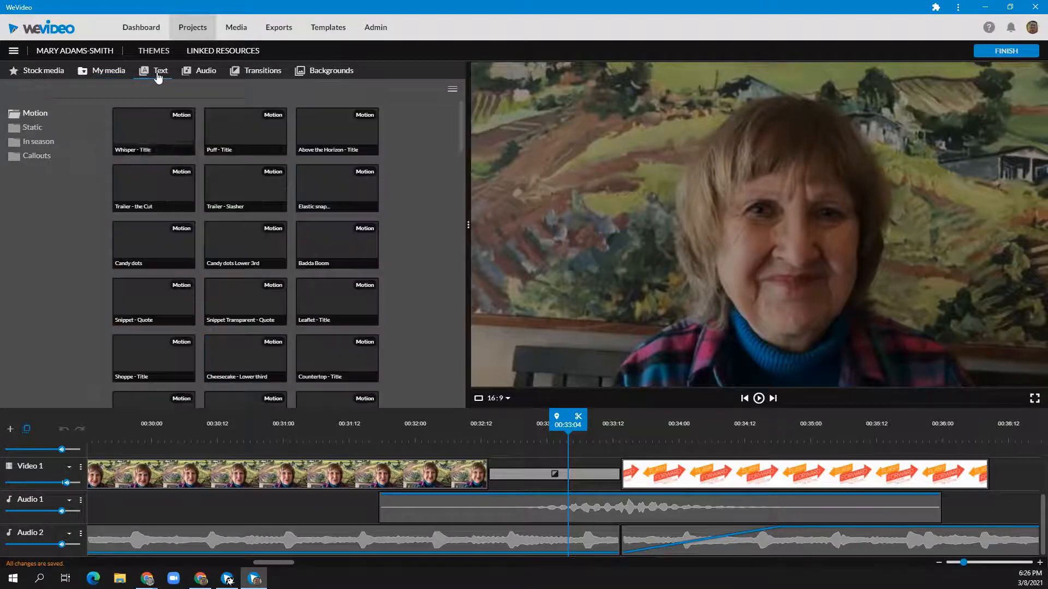
left_click(153, 131)
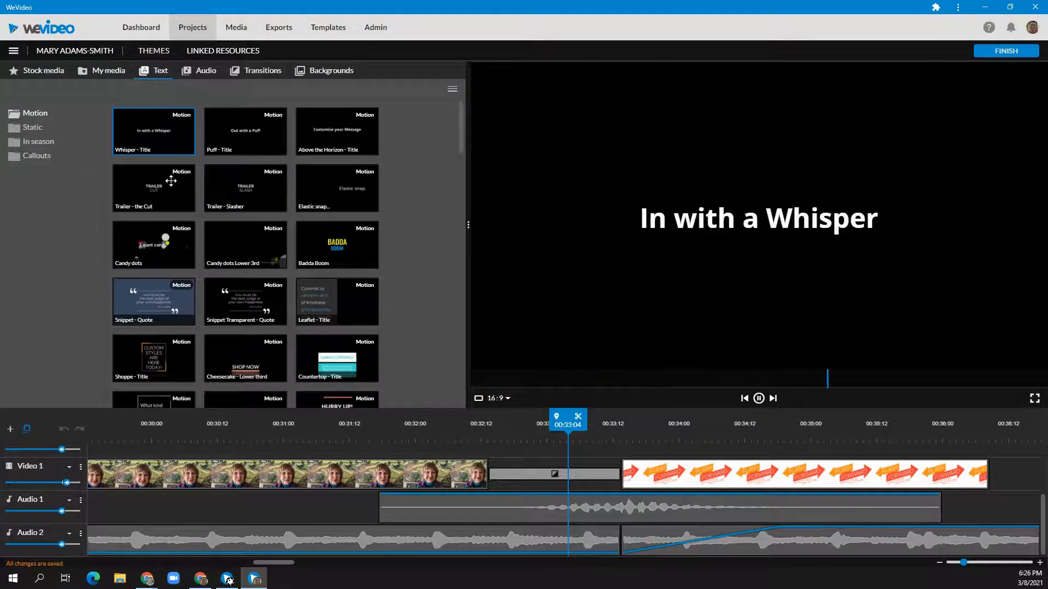
left_click(321, 128)
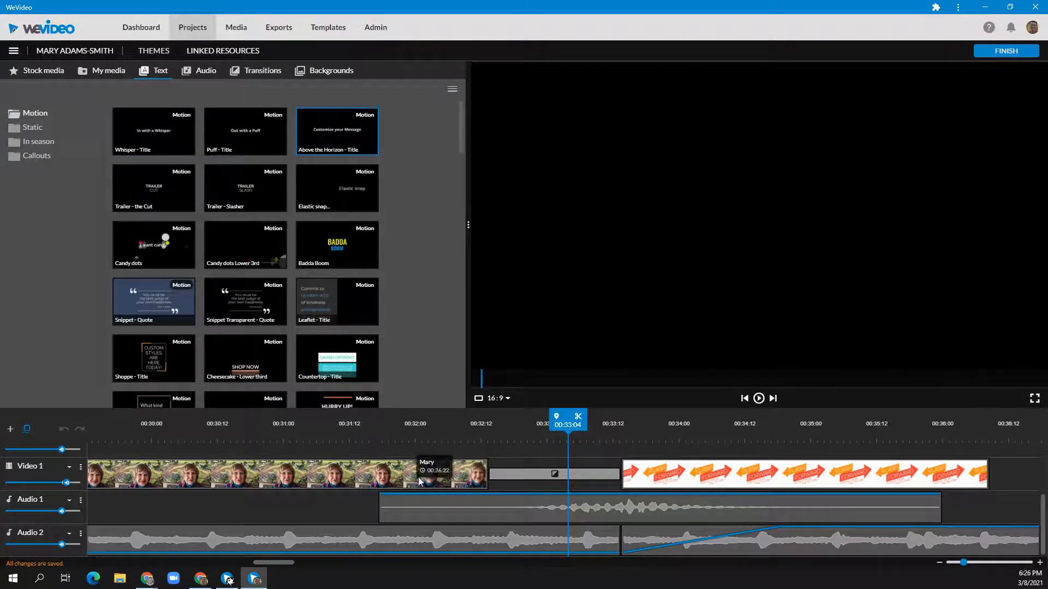
Try out the Above the Horizon - Title on the Video 3 track at 00:31:09 and remove it again.
left_click_drag(329, 136, 348, 484)
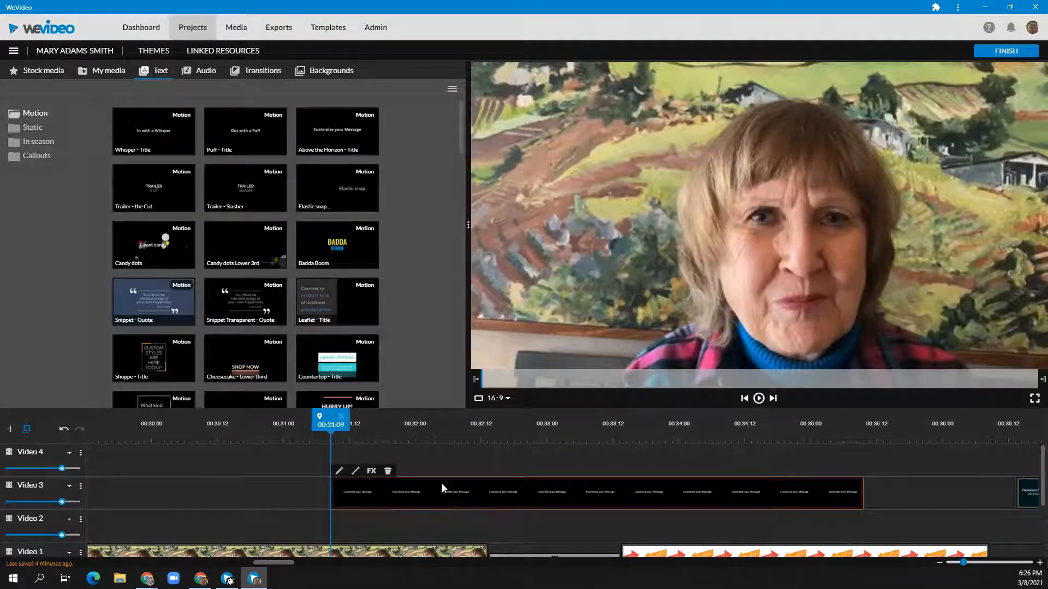
double_click(455, 496)
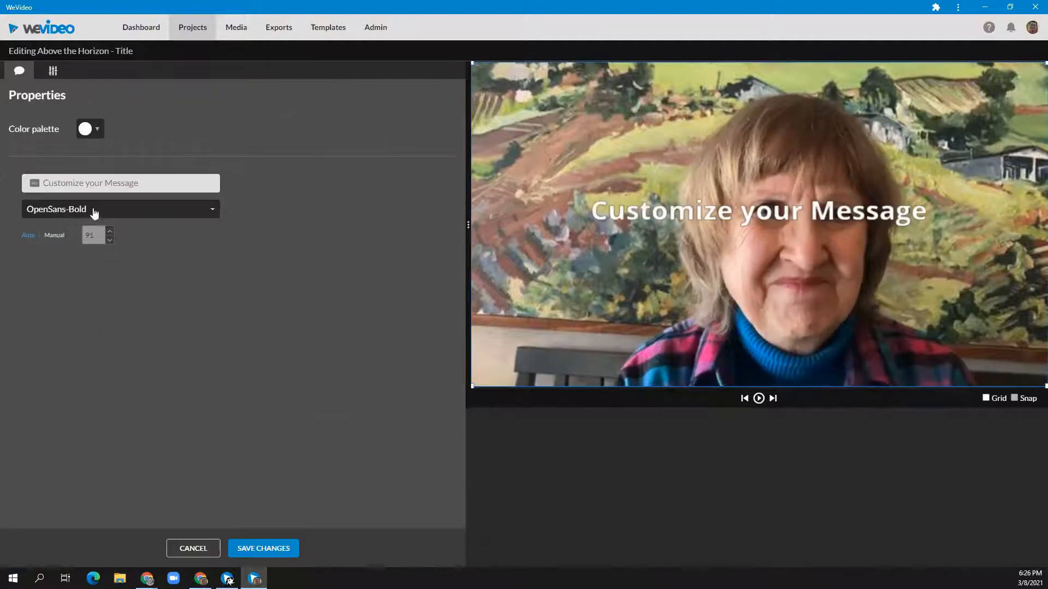
left_click(202, 542)
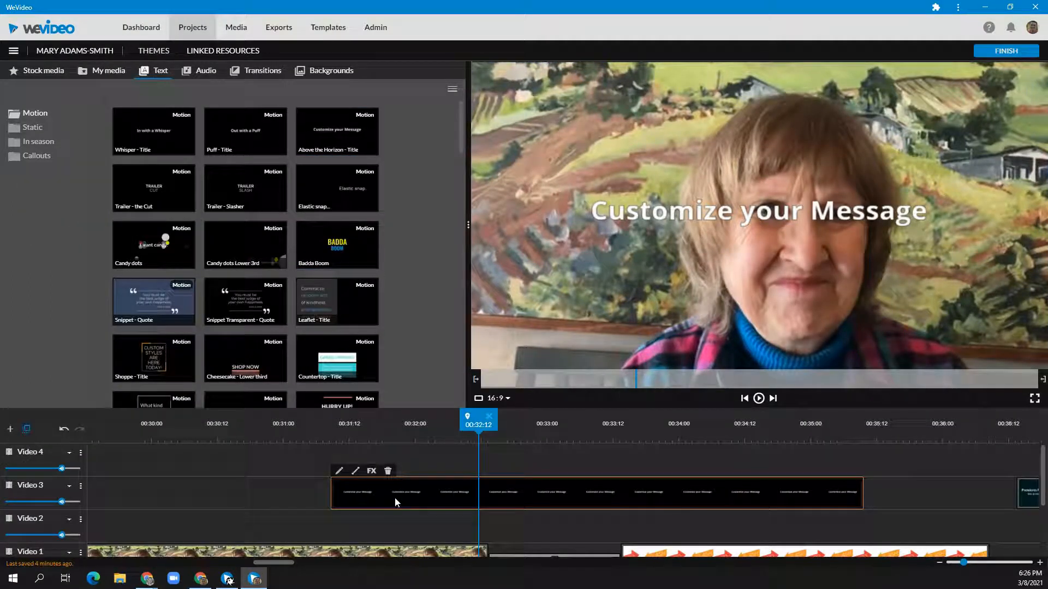
left_click(387, 471)
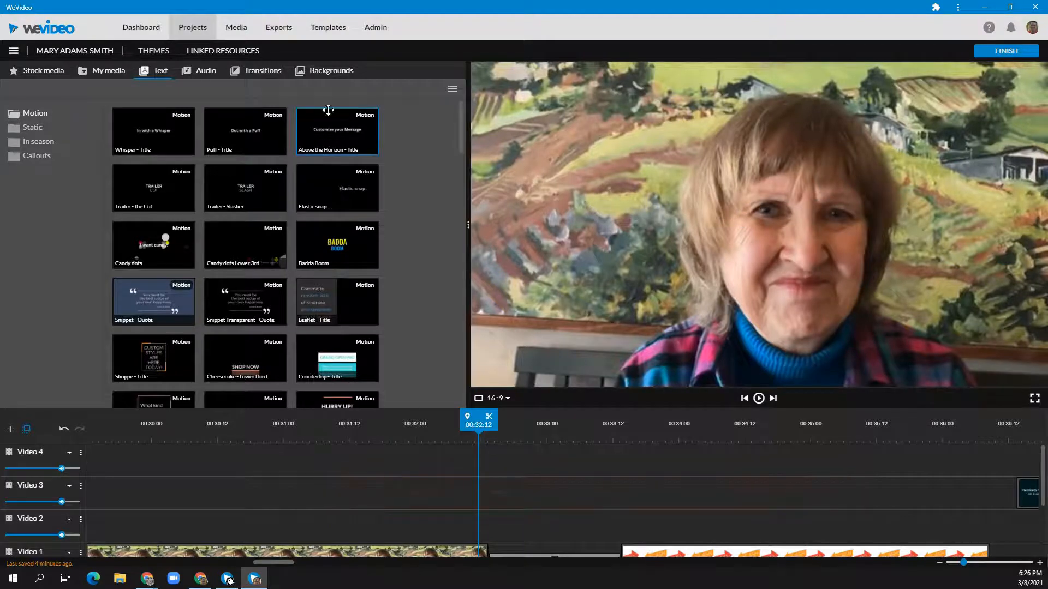
Preview the Trailer - Slasher motion title and the Basic text static title.
scroll(207, 289, "down", 1)
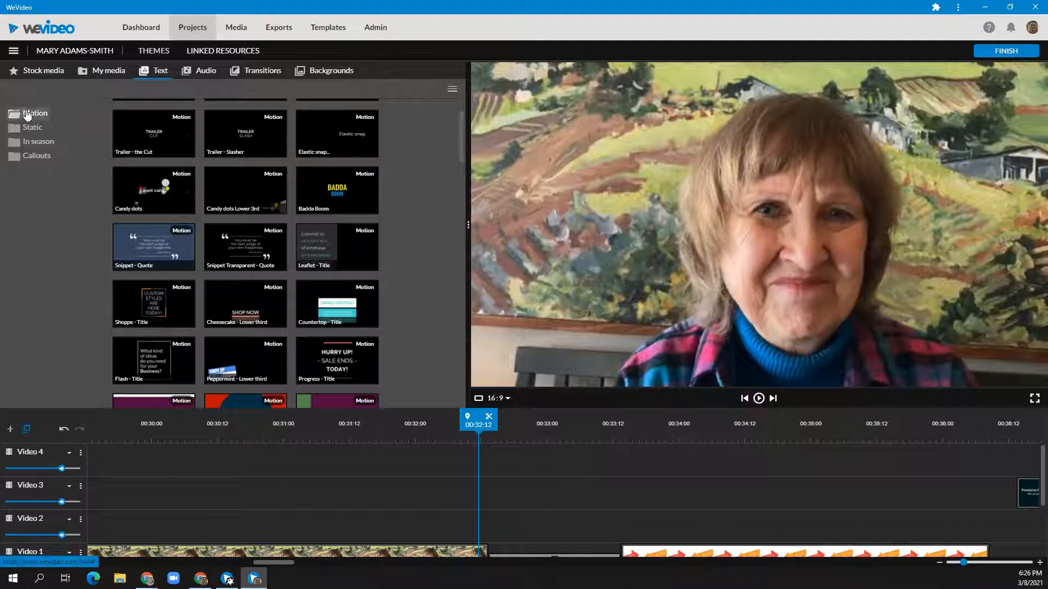
left_click(231, 146)
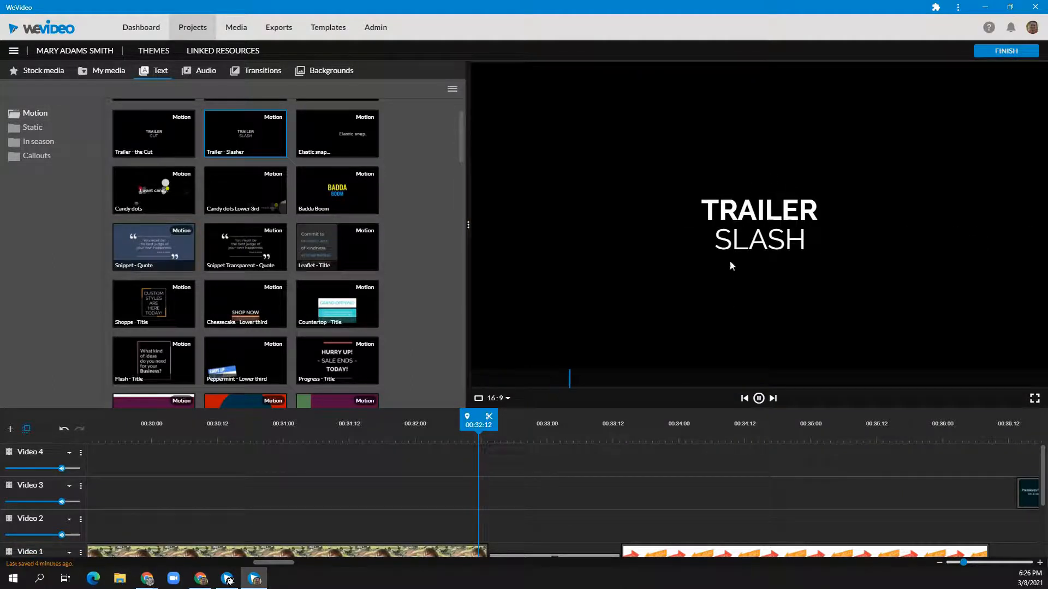
left_click(33, 129)
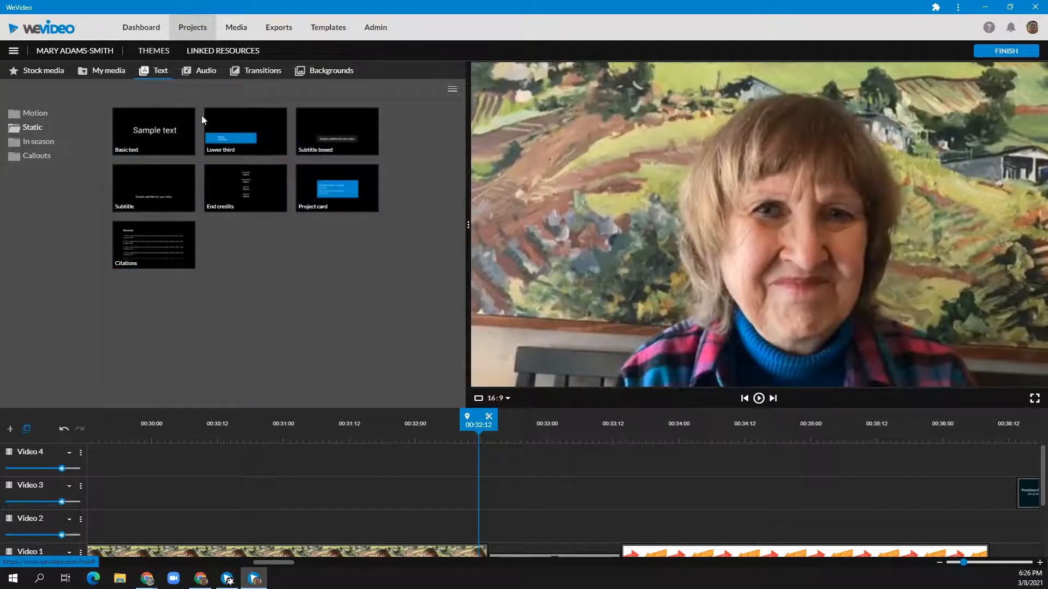
left_click(165, 134)
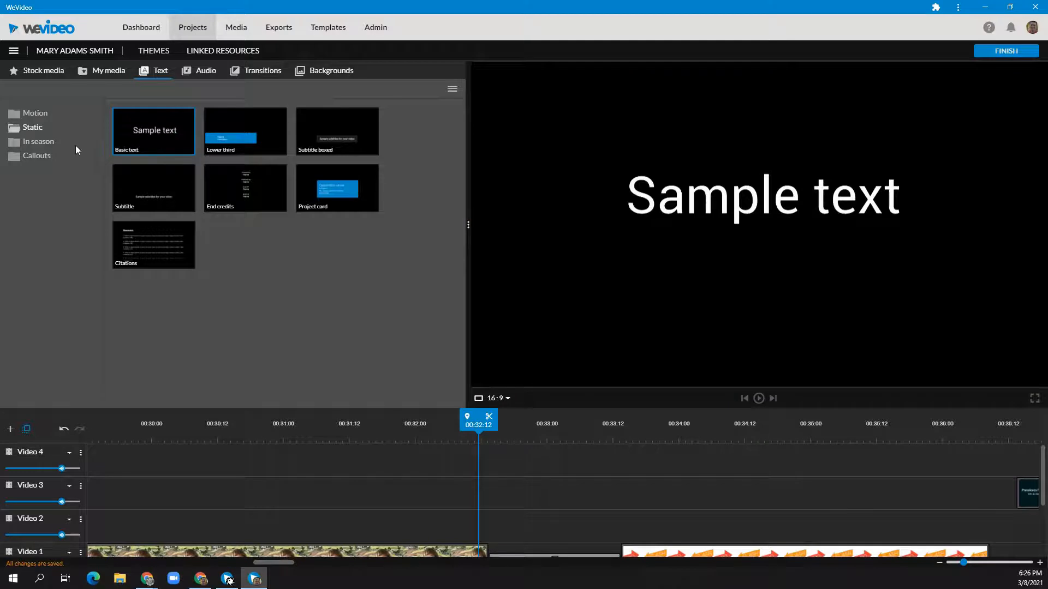
Add the Basic text title to the Video 4 track at 00:30:07 and open its text properties.
left_click_drag(151, 133, 201, 467)
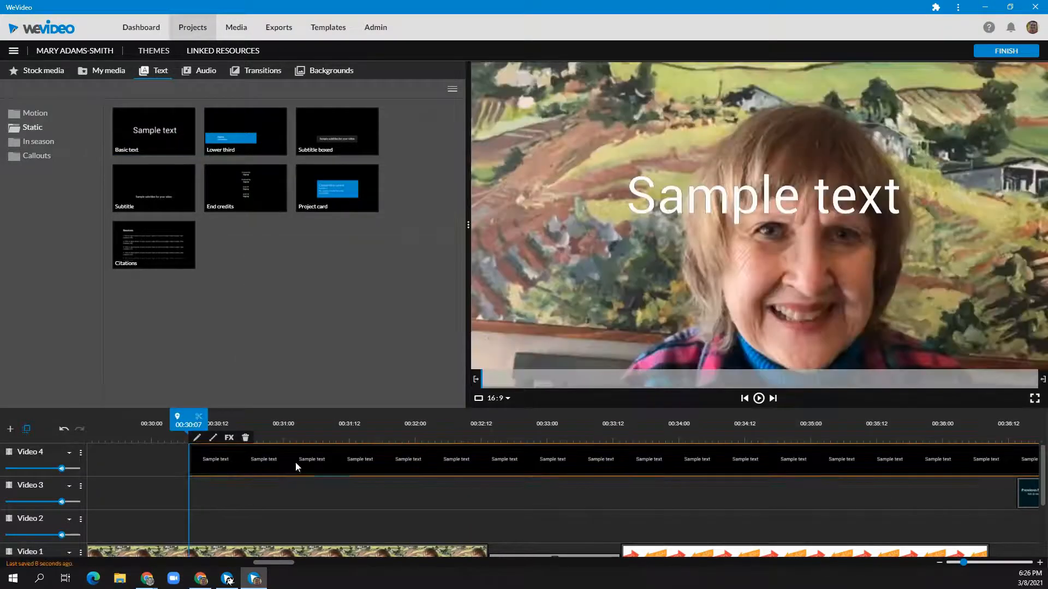
double_click(330, 463)
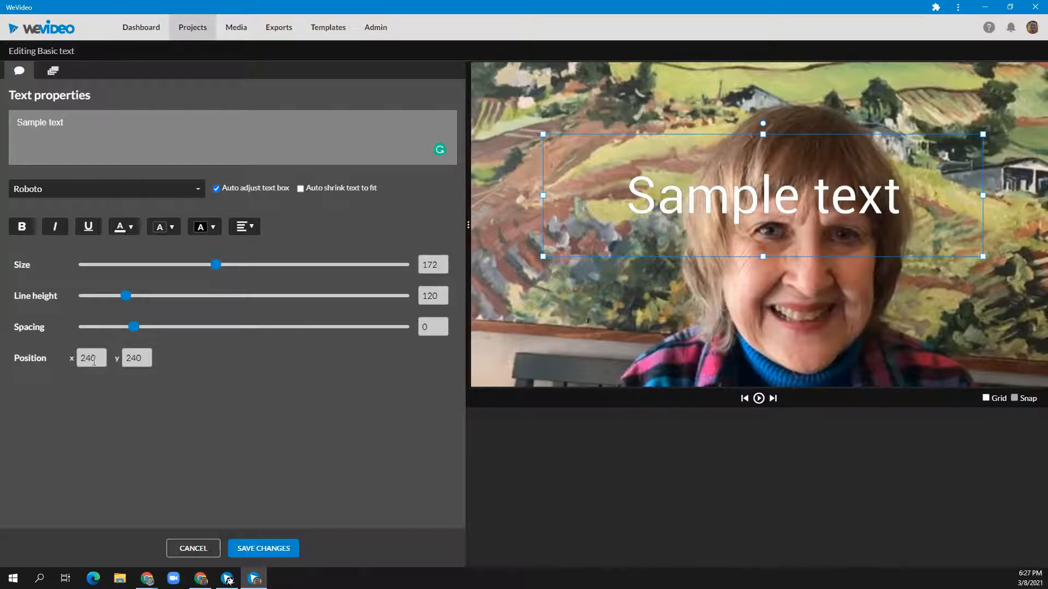
Try out repositioning the sample text without saving it, and delete the Basic text title from the Video 4 track.
mouse_move(740, 135)
left_mouse_down()
mouse_move(674, 162)
mouse_move(731, 138)
left_mouse_up()
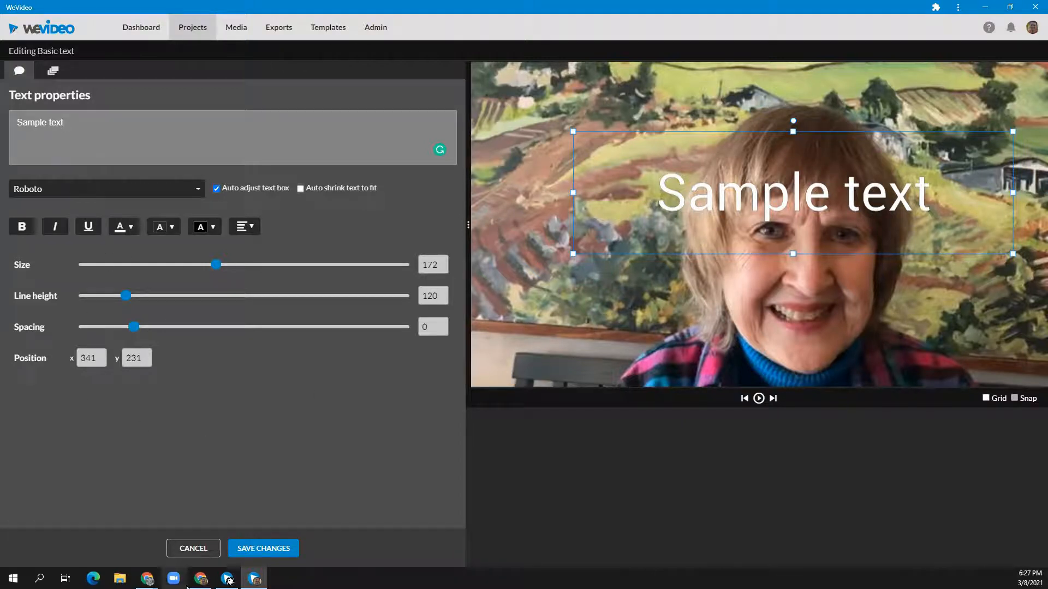
left_click(193, 549)
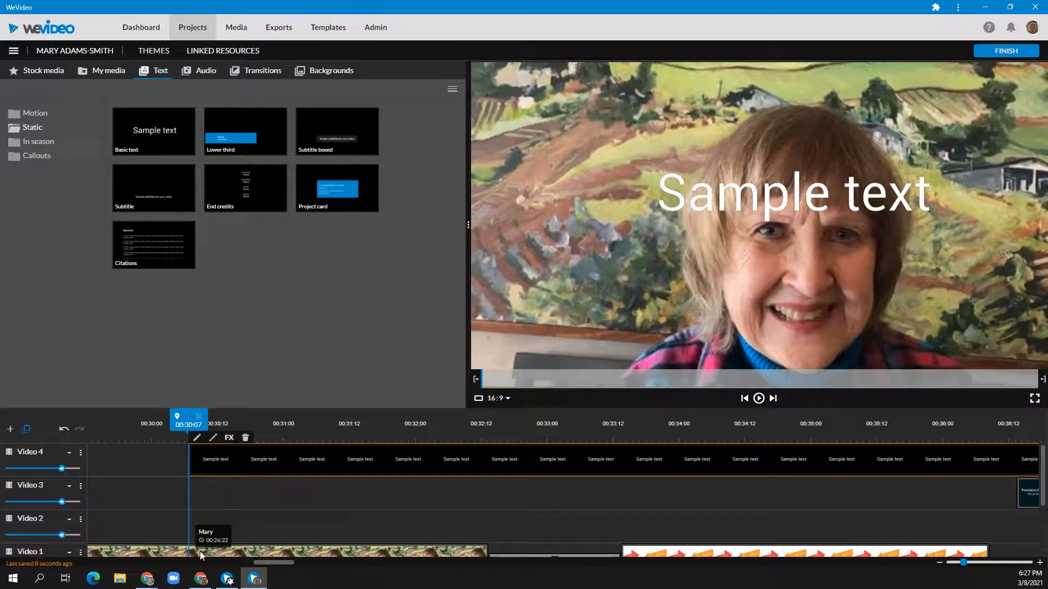
double_click(372, 463)
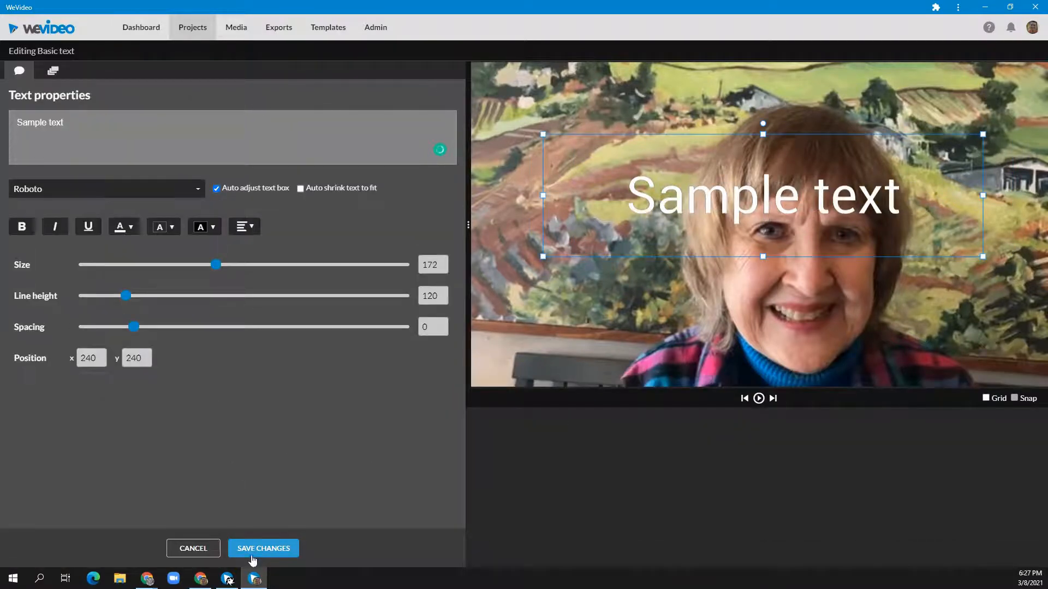
left_click(176, 552)
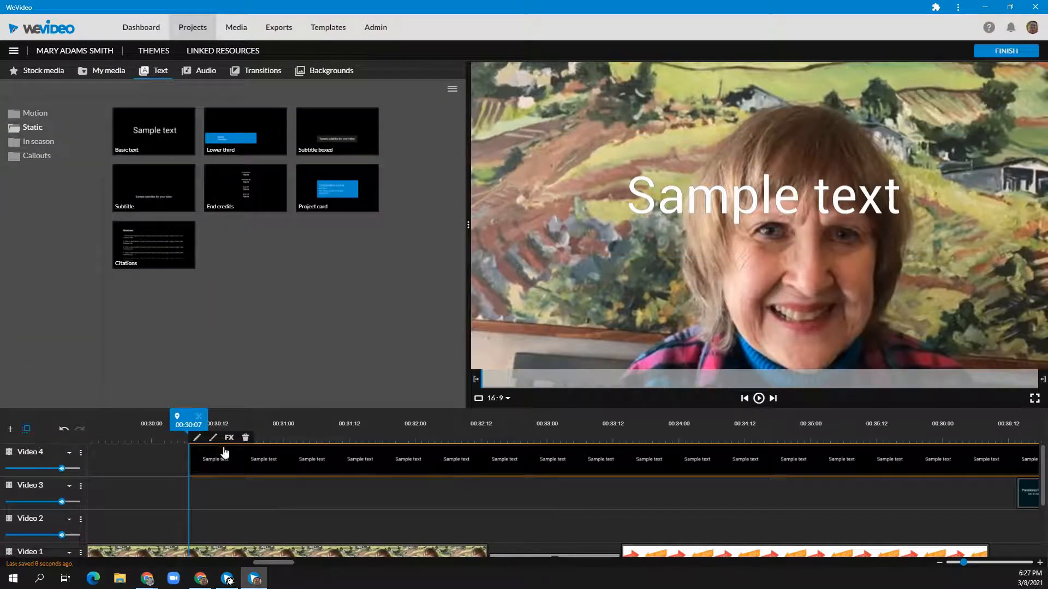
left_click(245, 438)
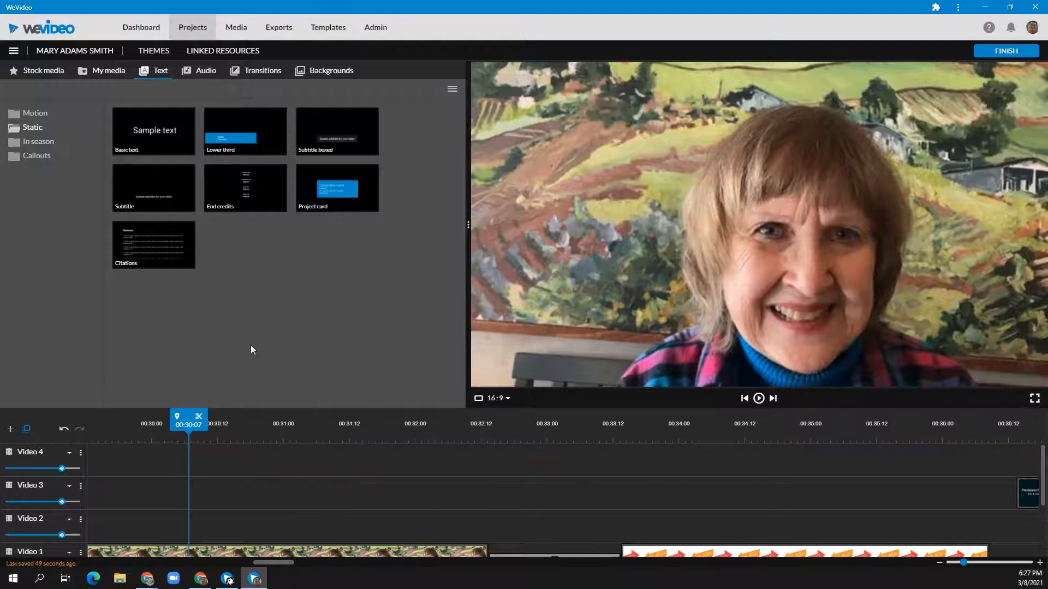
Browse the Free Music tracks in the audio library.
left_click(205, 77)
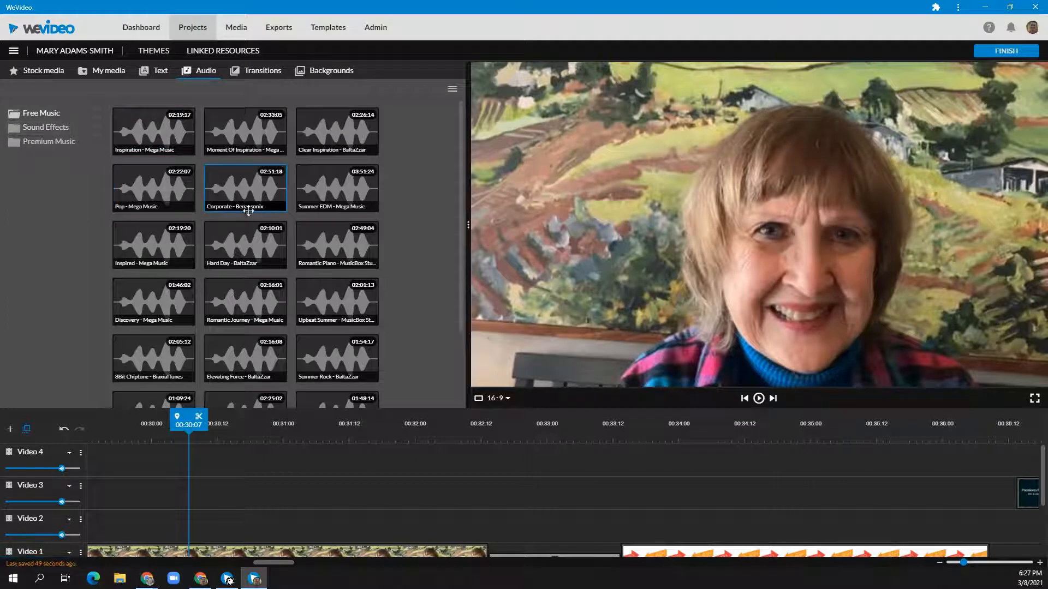
scroll(267, 200, "down", 2)
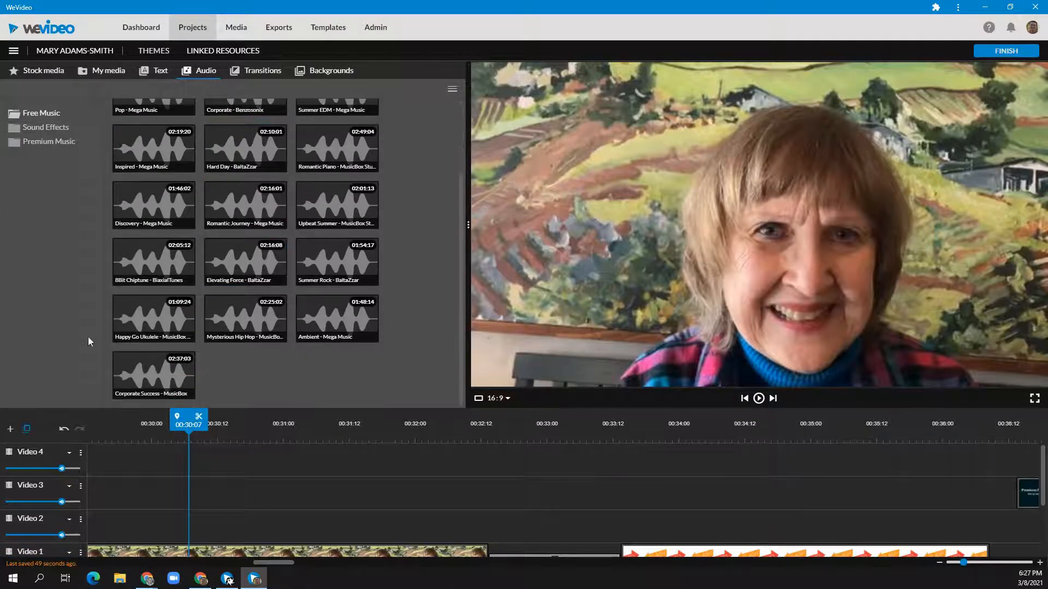
scroll(164, 252, "up", 2)
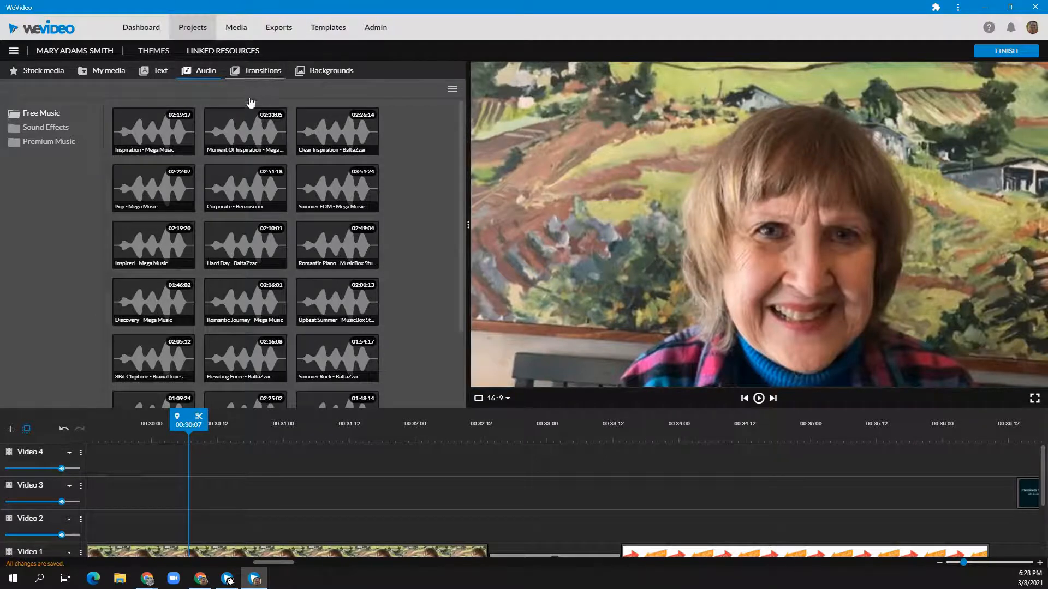
Browse the standard transitions and play the existing Video 1 transition from 00:32:04.
left_click(254, 72)
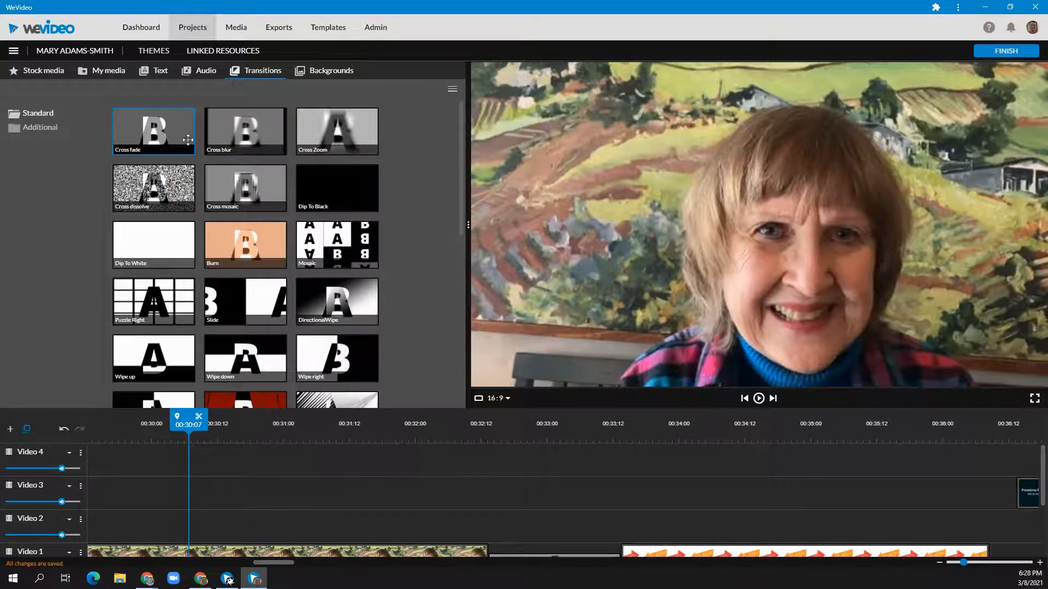
scroll(337, 339, "down", 2)
scroll(480, 504, "down", 2)
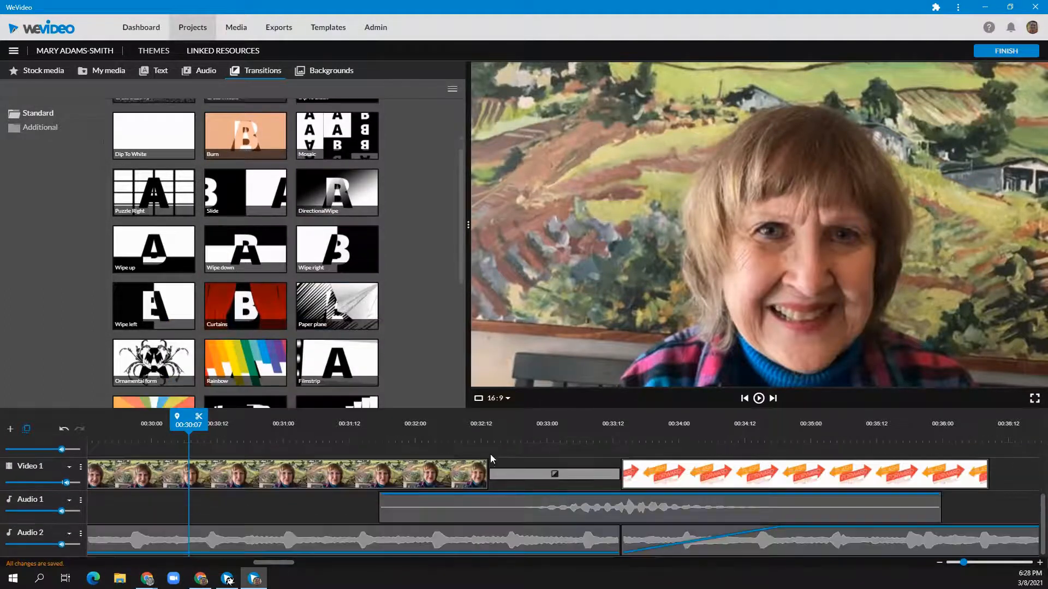
left_click(437, 426)
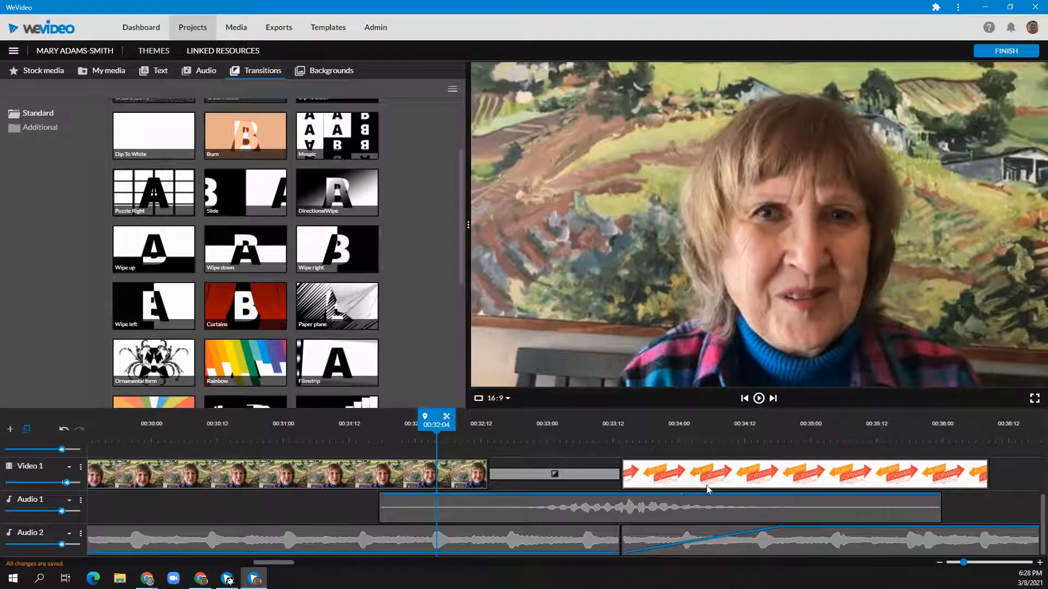
left_click(759, 398)
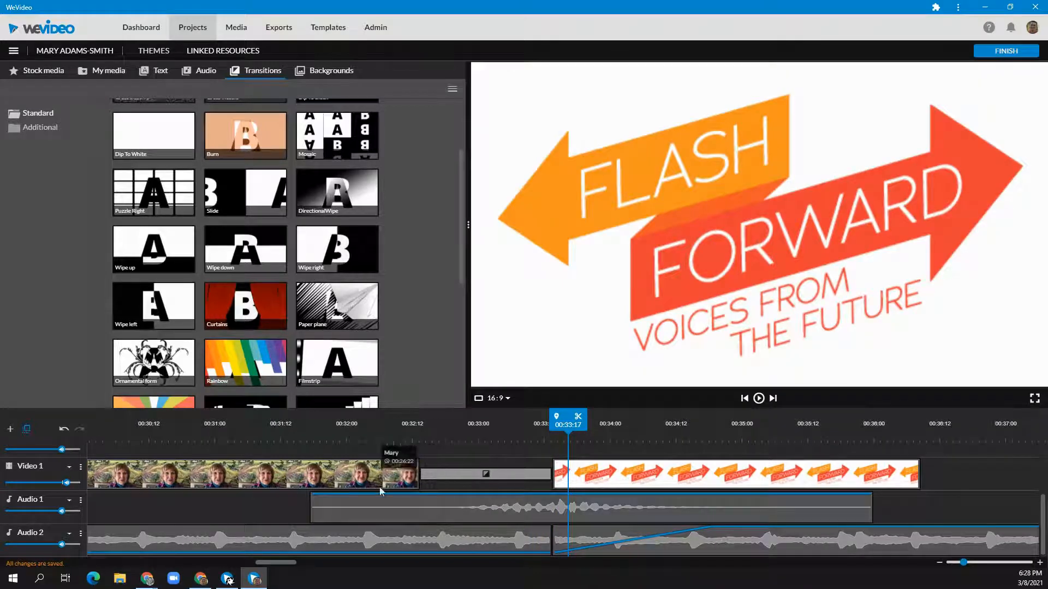
Preview the Cross mosaic, Cross Zoom, Cross blur and Cross fade transitions.
scroll(166, 161, "up", 2)
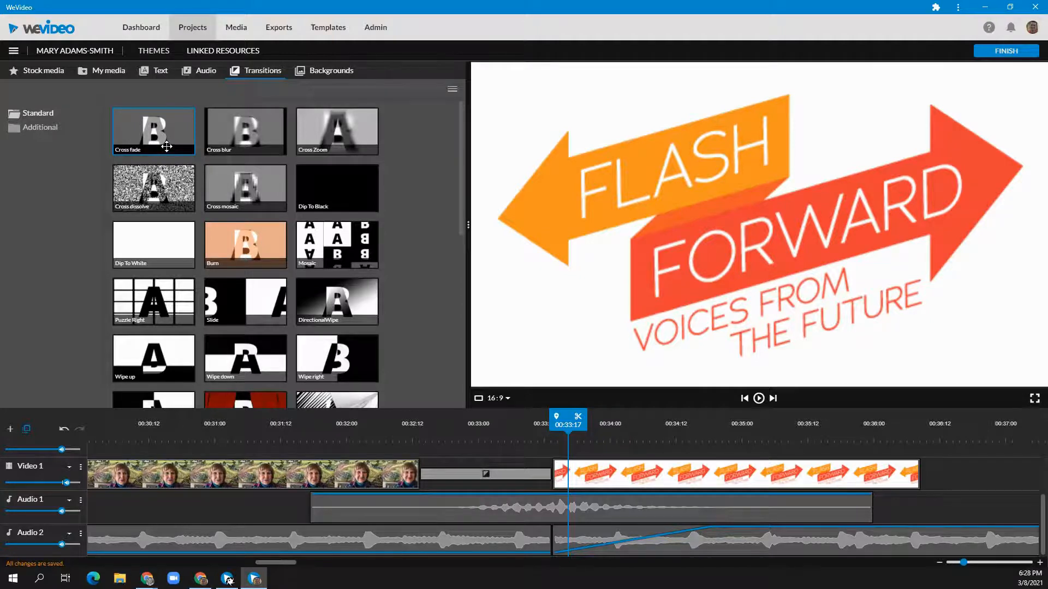
left_click(237, 191)
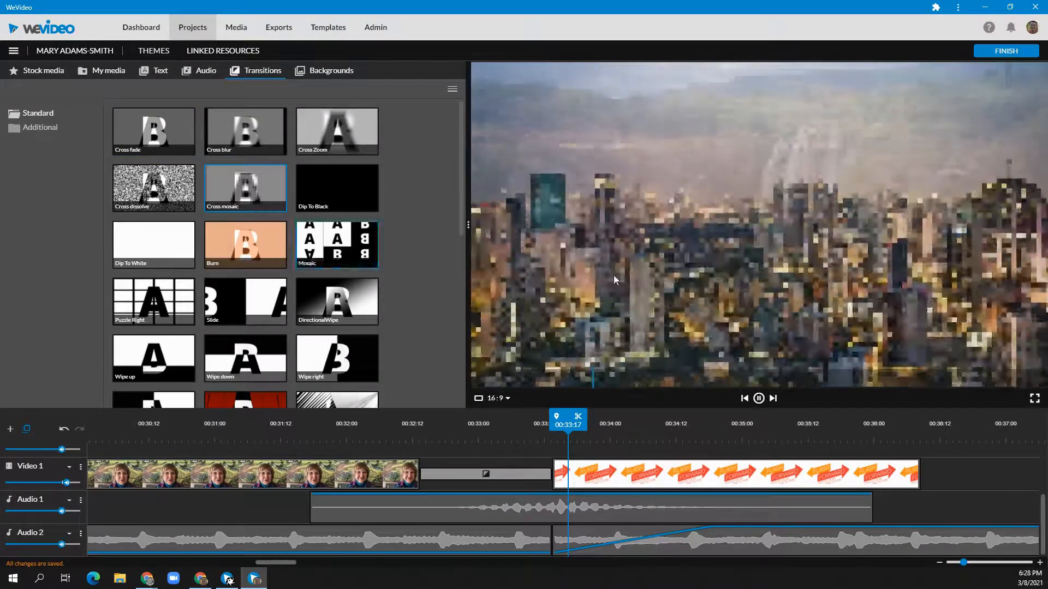
left_click(332, 127)
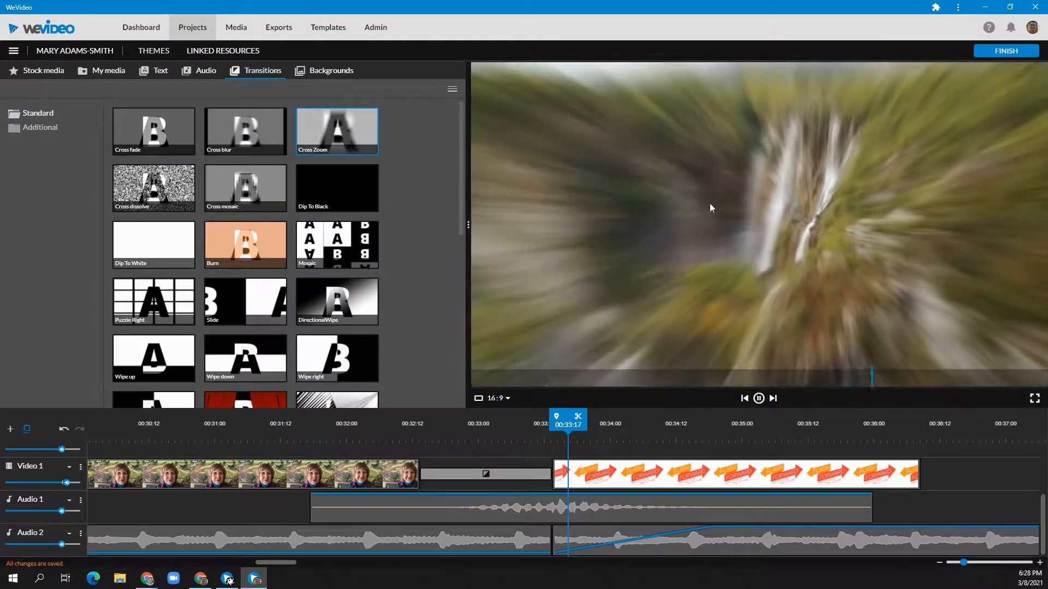
left_click(234, 128)
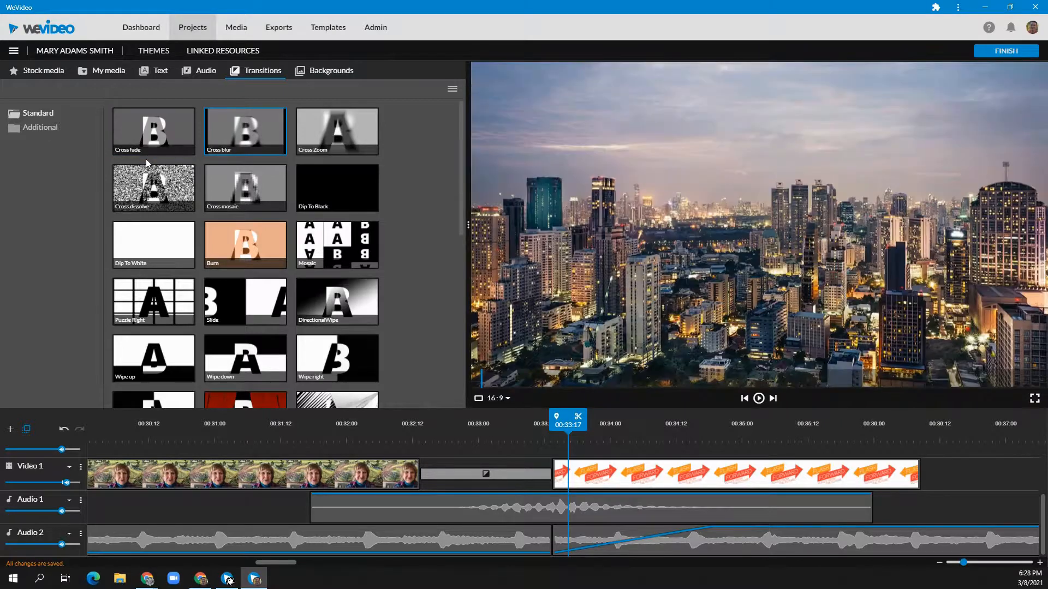
left_click(119, 137)
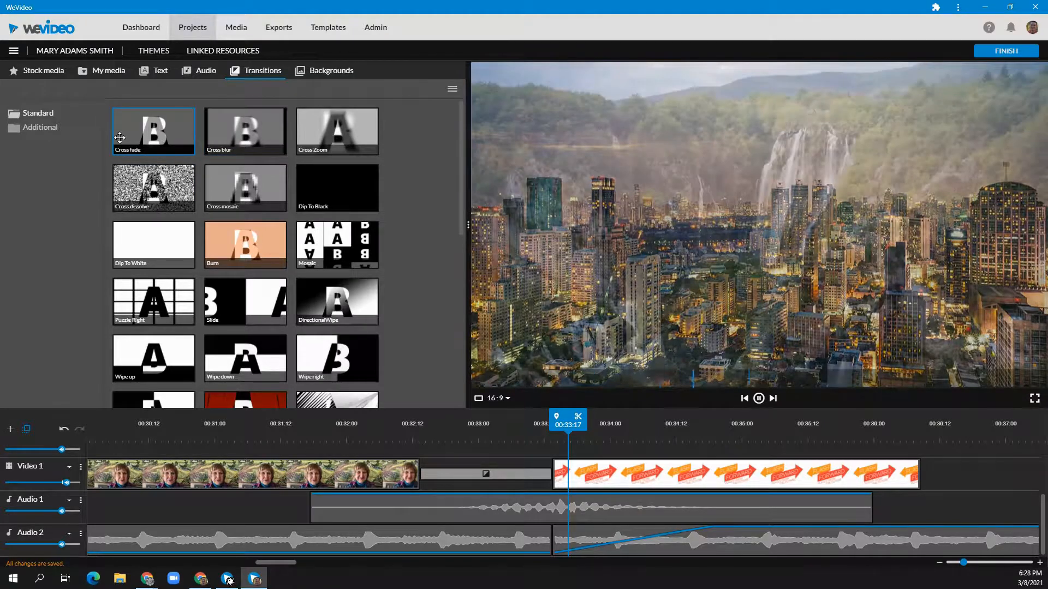
Browse the backgrounds library and preview the Yellow Aurora and Light Streaks backgrounds.
left_click(334, 74)
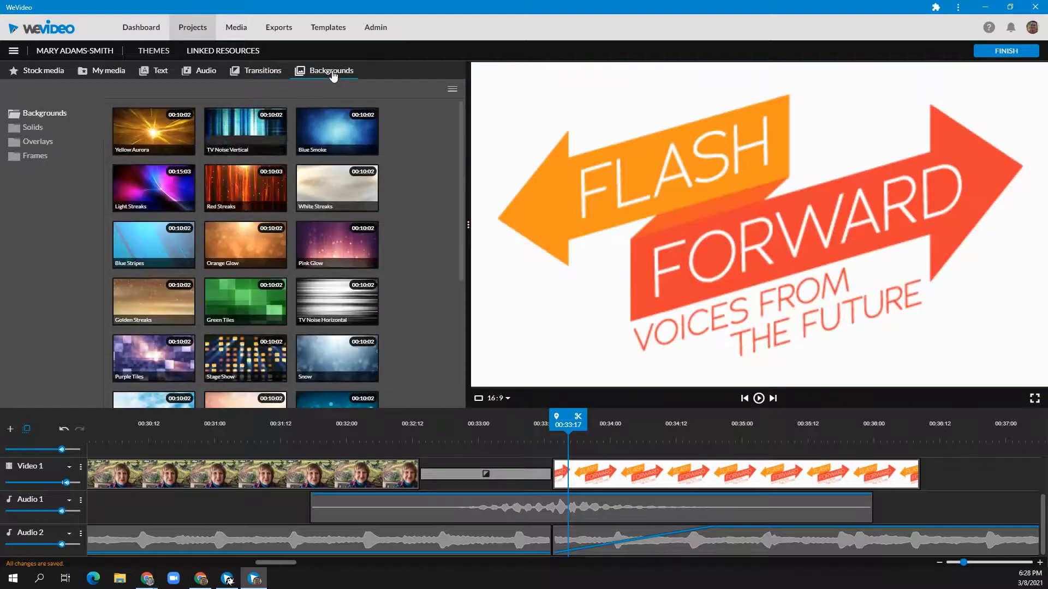
left_click(154, 131)
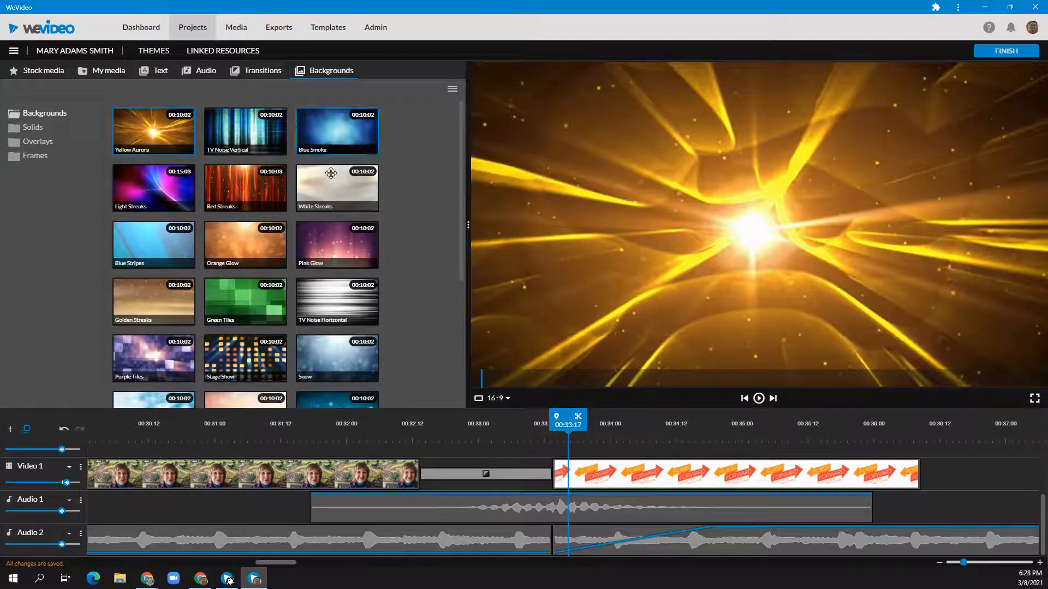
left_click(159, 188)
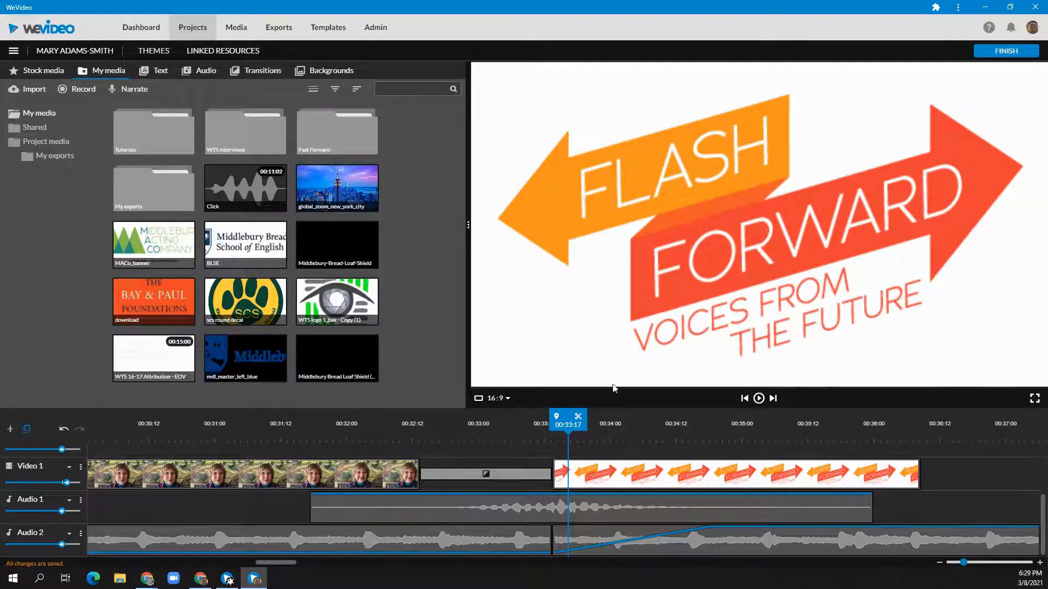
Play the edit from 00:32:16 through the start of the Bullseye - Title clip and stop at 00:37:12.
left_click_drag(567, 420, 430, 408)
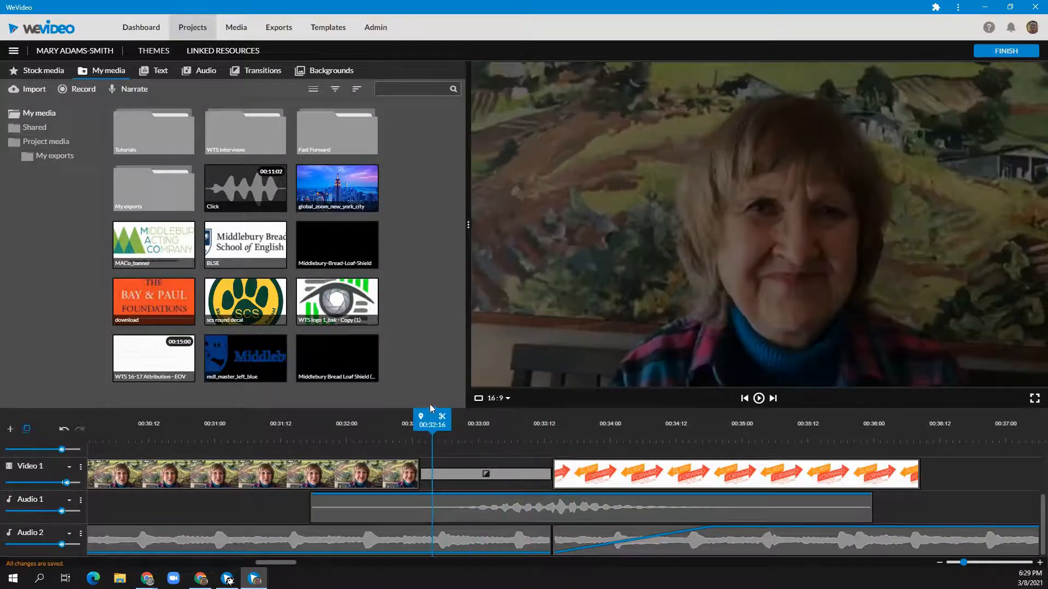
left_click(760, 399)
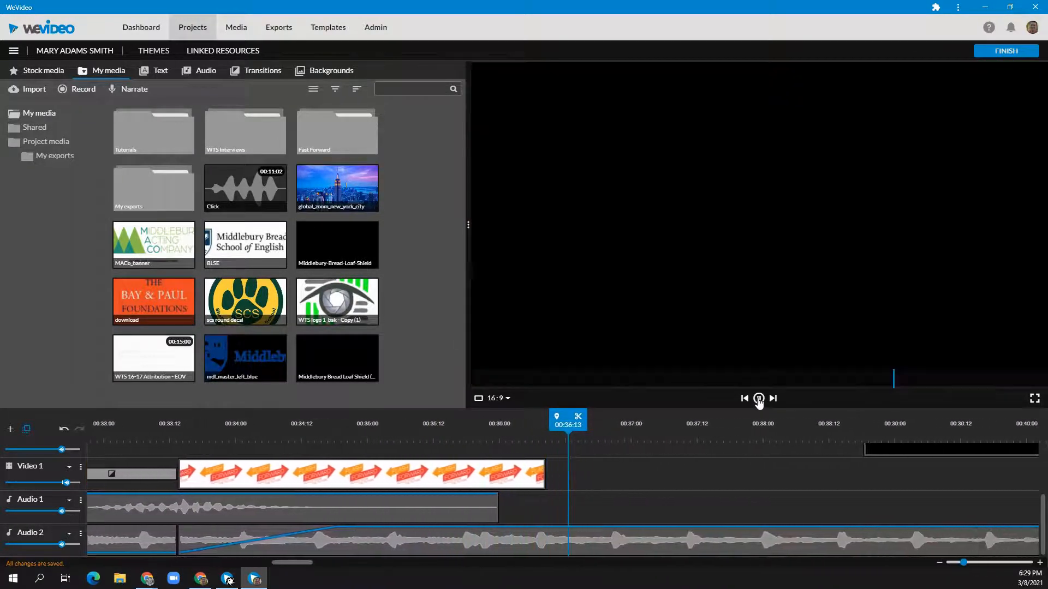
left_click(758, 398)
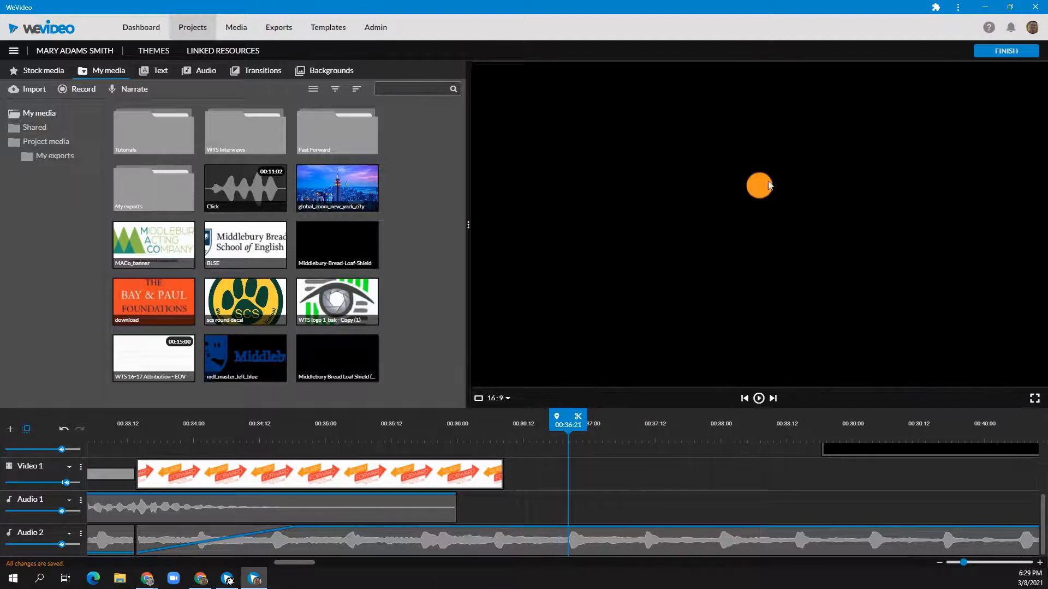
left_click(755, 401)
left_click(758, 401)
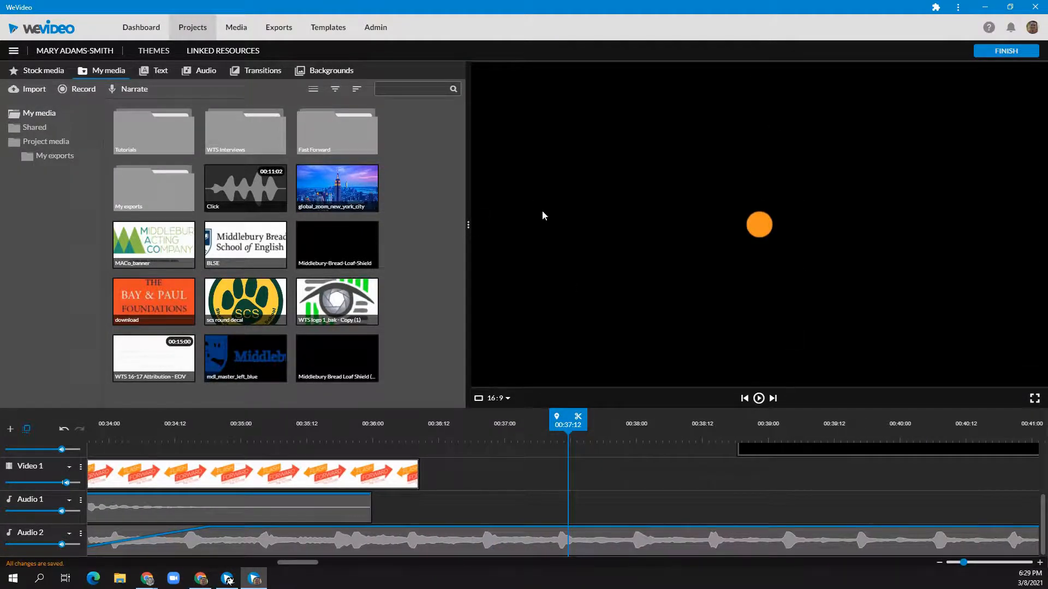
Shrink the preview and media areas so the timeline shows all four video tracks and both audio tracks.
left_click_drag(468, 224, 694, 225)
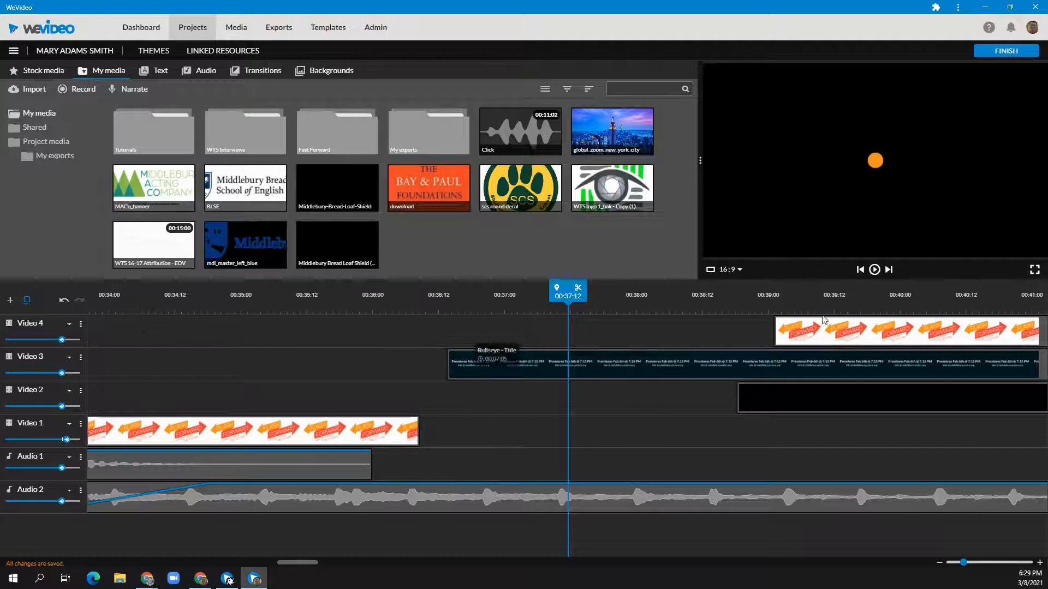
left_click_drag(700, 161, 705, 161)
left_click_drag(606, 170, 679, 126)
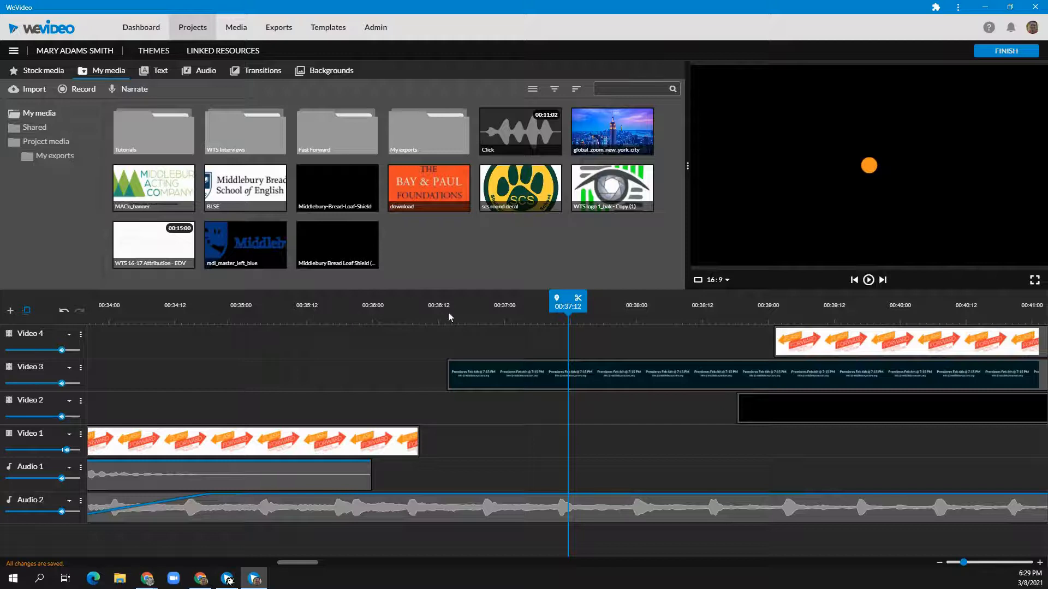
Place the playhead at 00:49:08, at the end of the Audio 2 clip.
left_click_drag(292, 568, 348, 571)
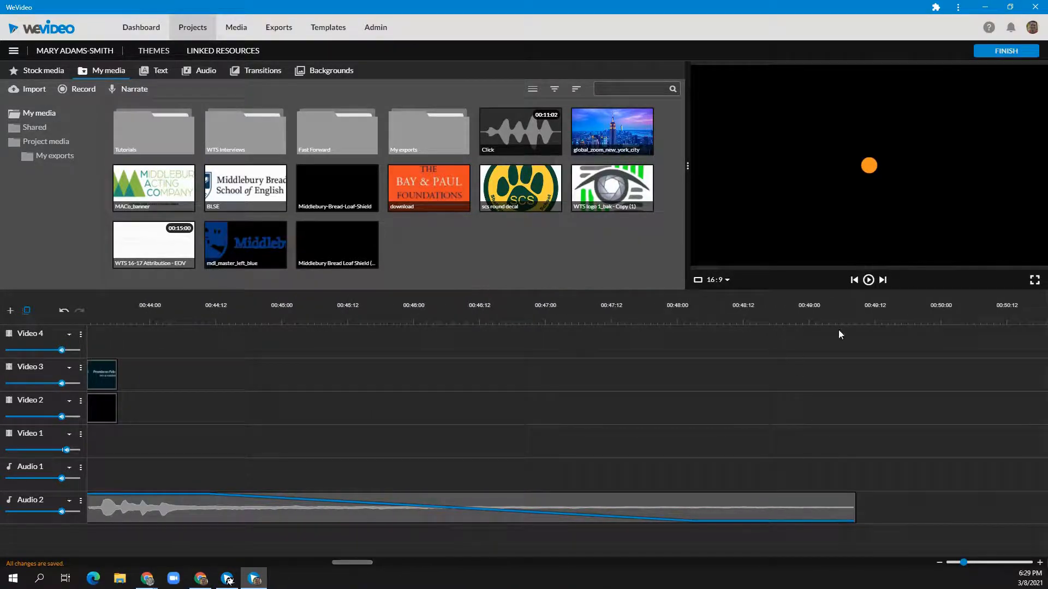
left_click(863, 304)
left_click_drag(867, 308, 861, 307)
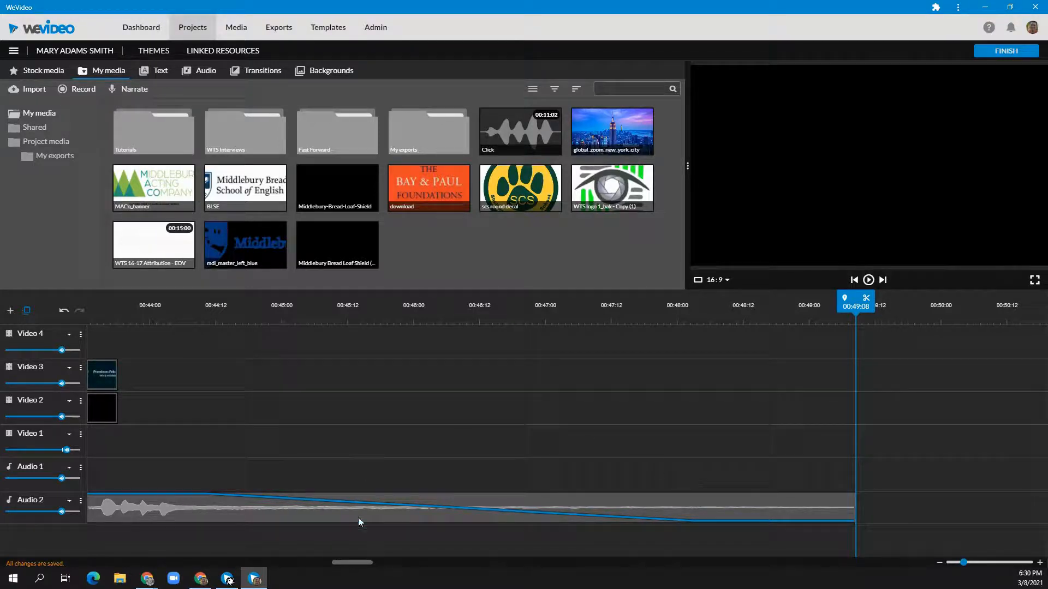
Inspect the layered opening clips by placing the playhead at 00:05:04 and scrubbing to 00:06:03.
left_click_drag(342, 567, 107, 543)
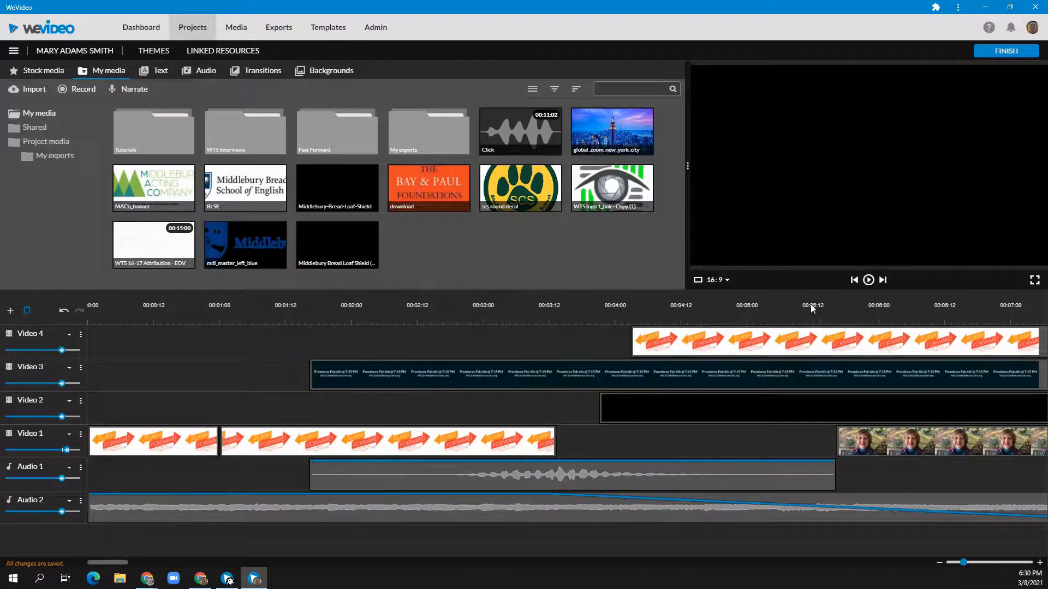
left_click(767, 306)
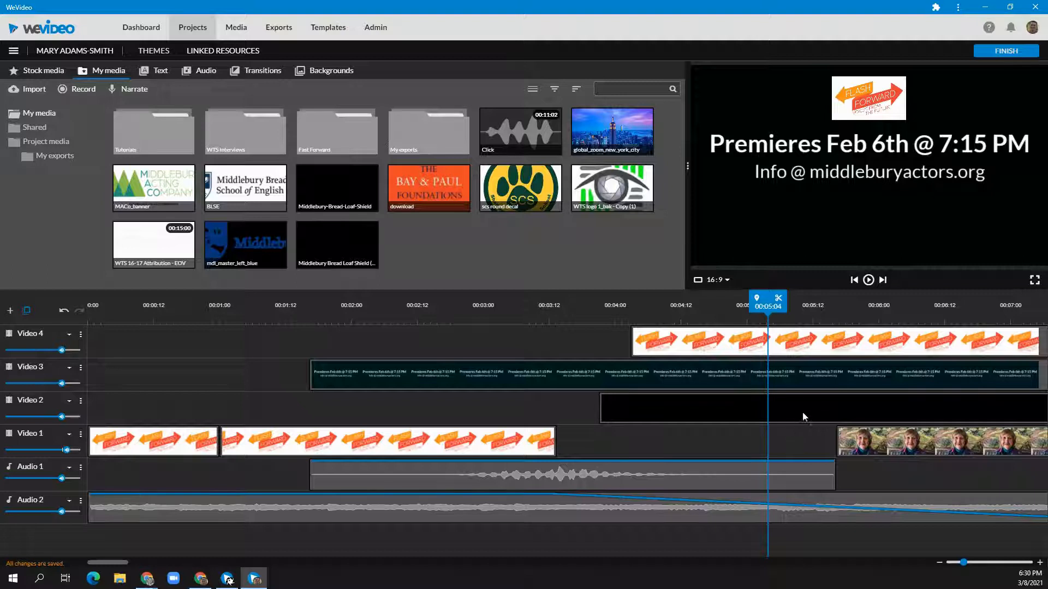
left_click_drag(768, 299, 893, 297)
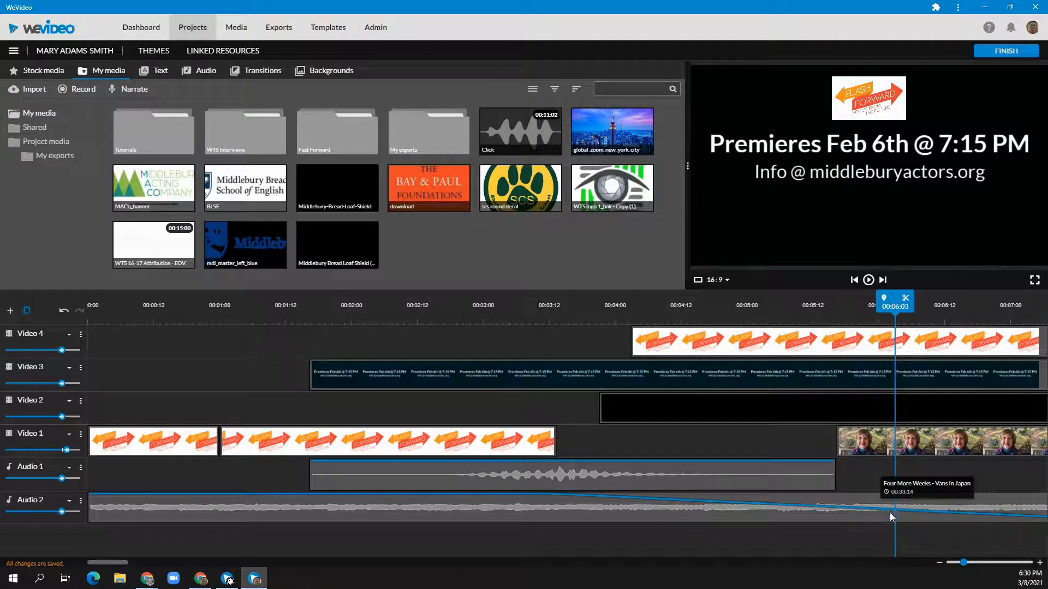
Return the playhead to 00:00:00 and enlarge the preview area slightly while keeping all tracks in view.
left_click_drag(963, 562, 949, 563)
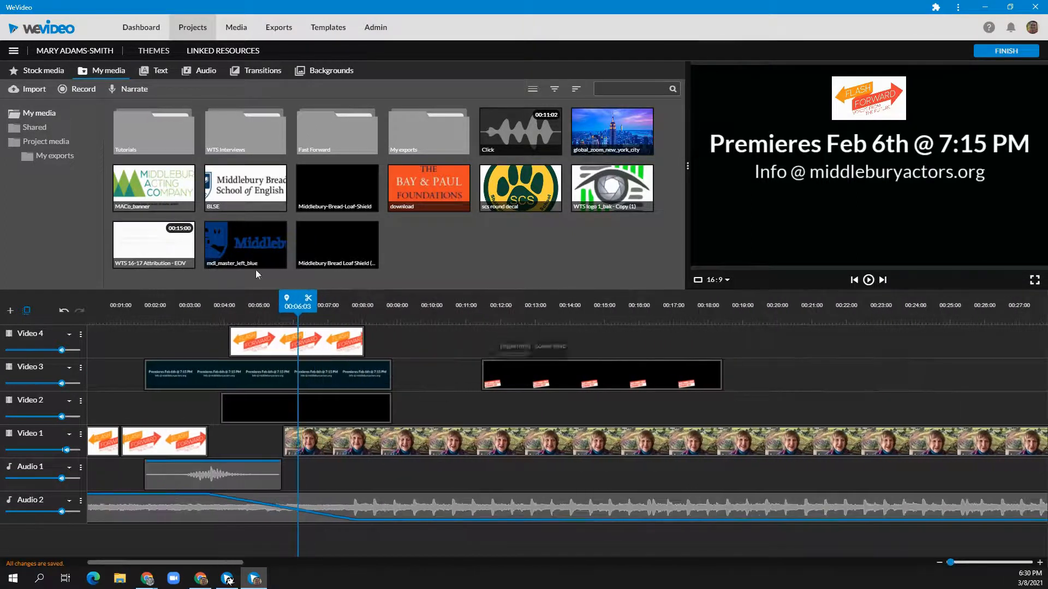
left_click_drag(295, 307, 77, 304)
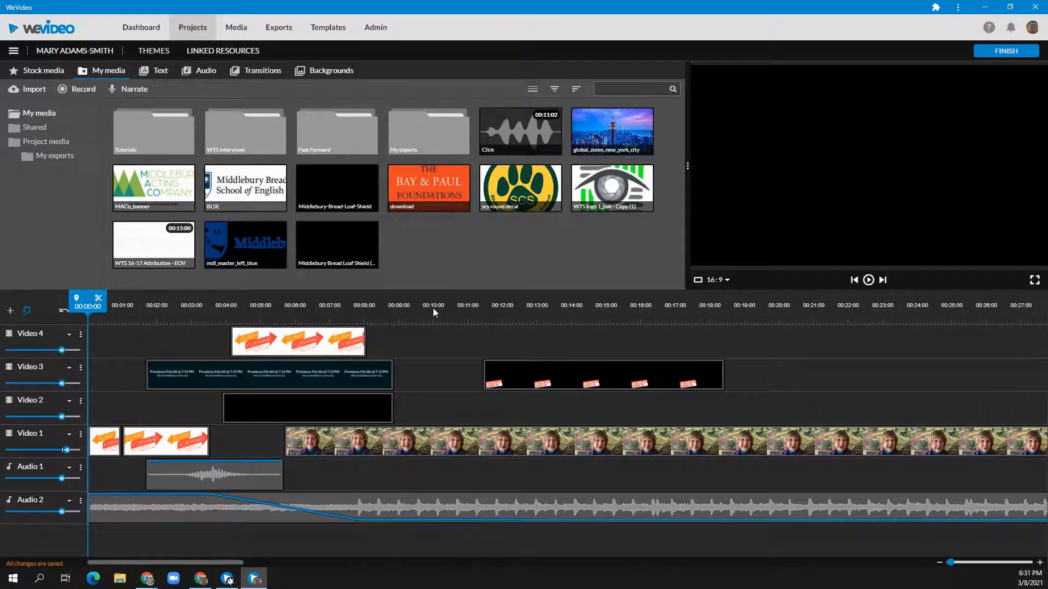
left_click_drag(950, 562, 954, 562)
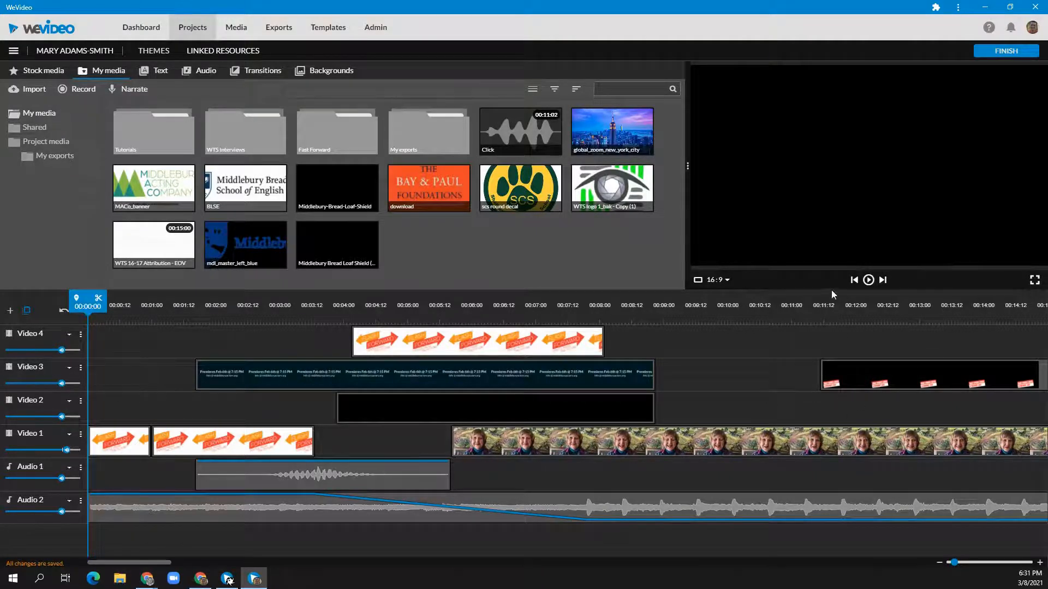
left_click_drag(687, 174, 630, 178)
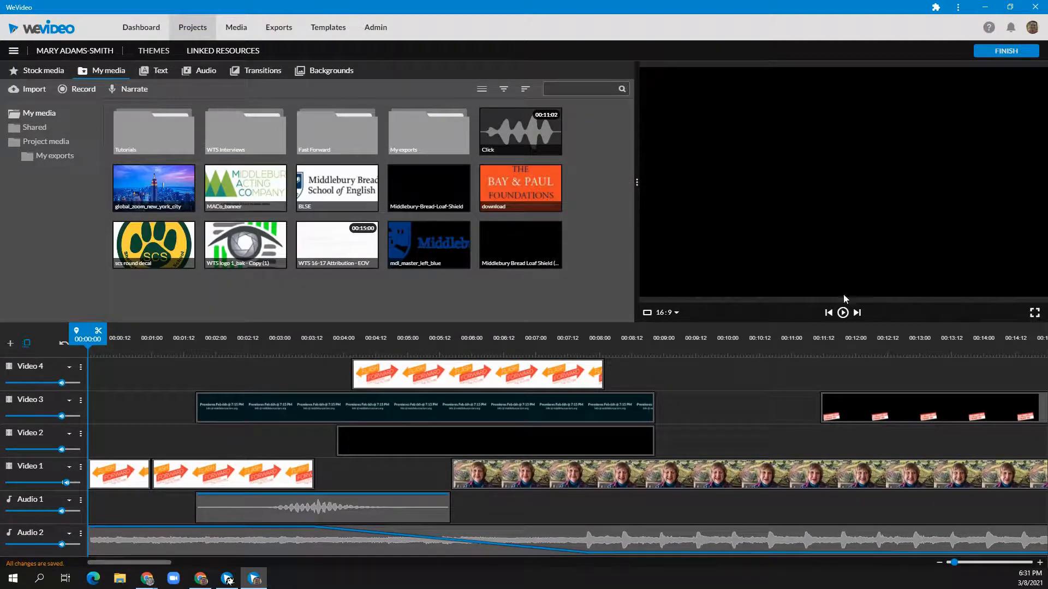
Play back the edit from the start, and place the playhead at 00:12:15 on the Video 3 name title.
left_click(842, 313)
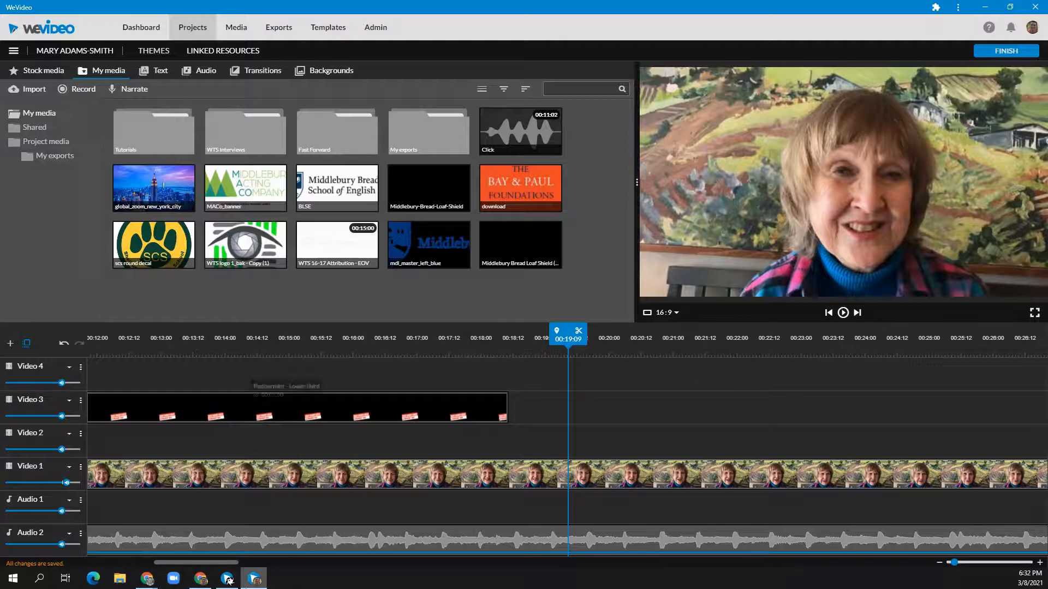
left_click_drag(211, 563, 145, 565)
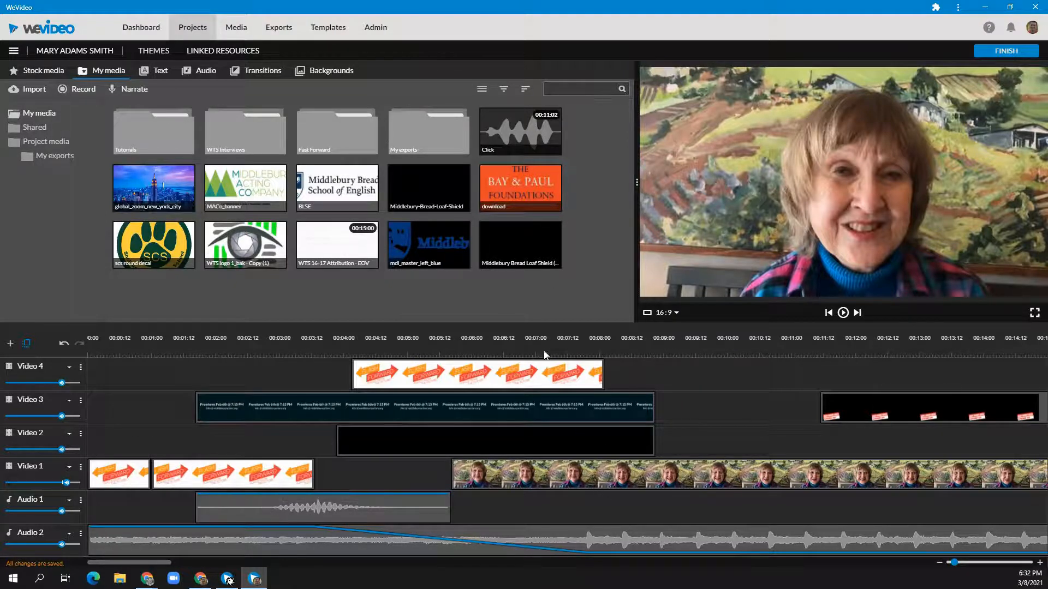
left_click(488, 338)
left_click_drag(490, 338, 819, 339)
left_click(865, 351)
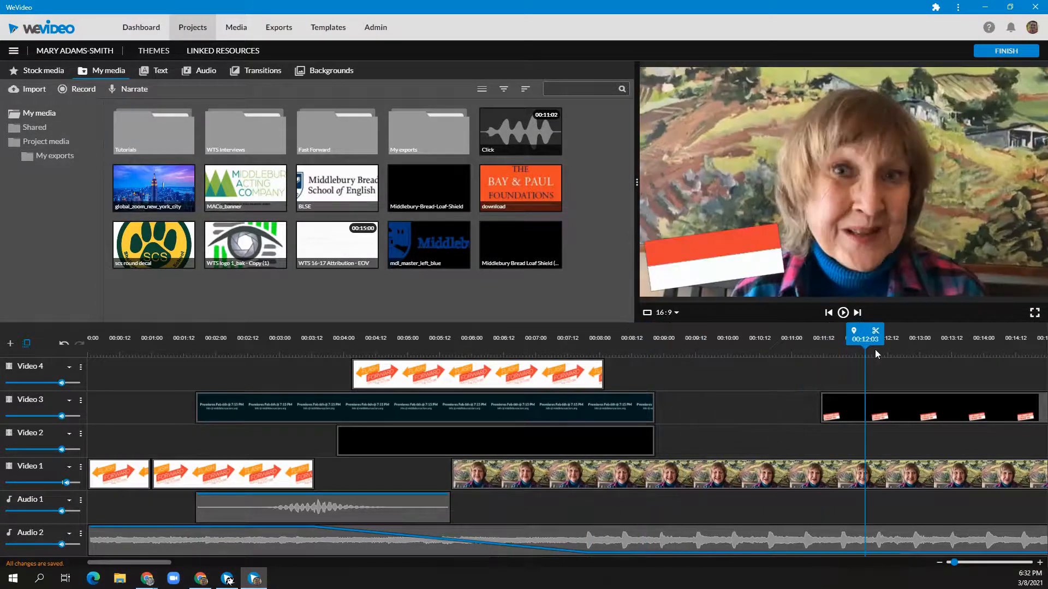
left_click(894, 346)
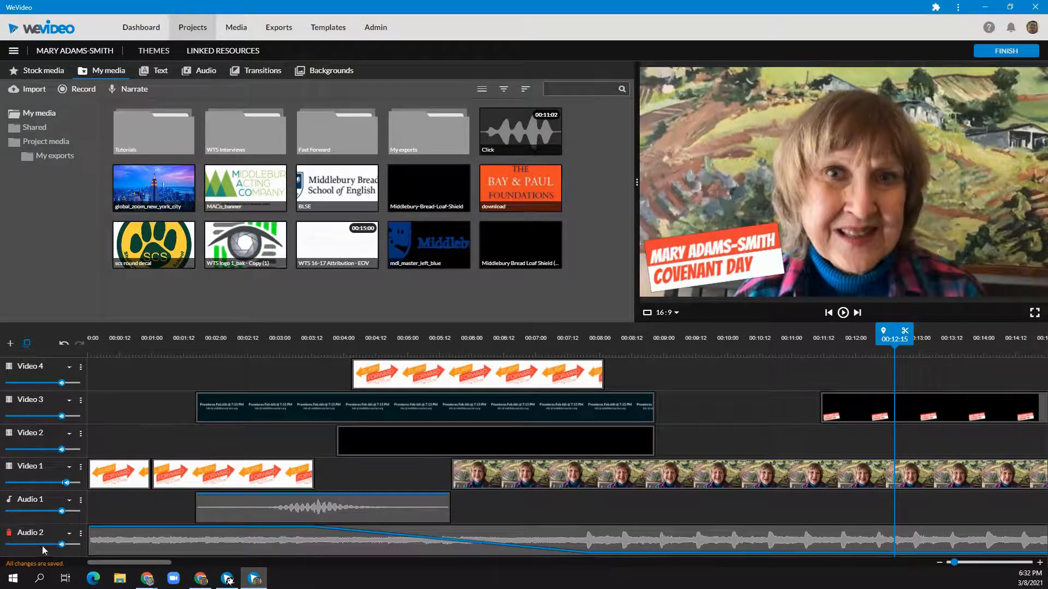
Add a video track named Video 5 above Video 4, and delete that empty track again.
left_click(10, 345)
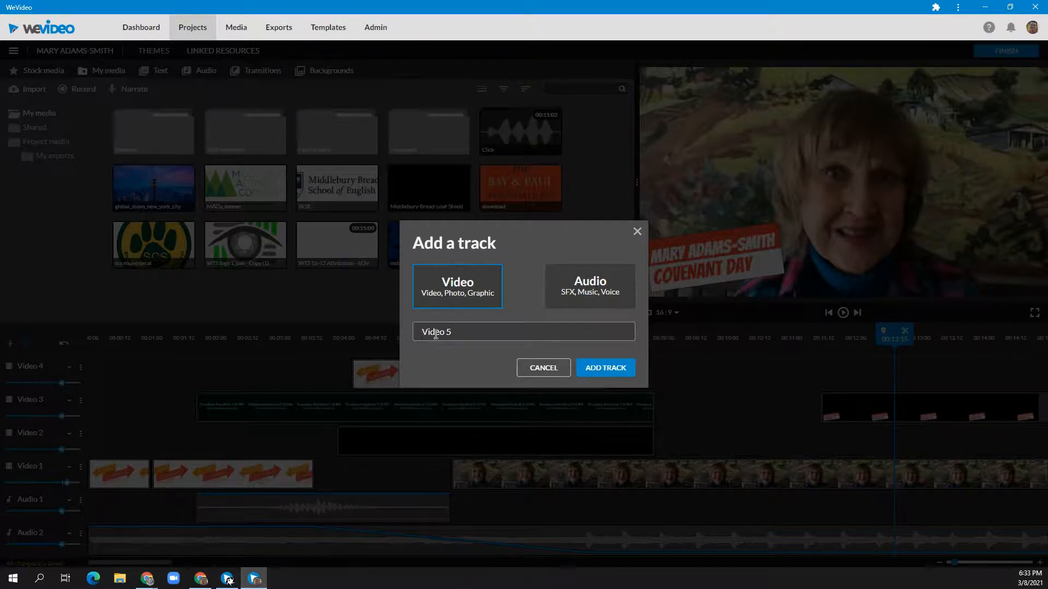
left_click(605, 369)
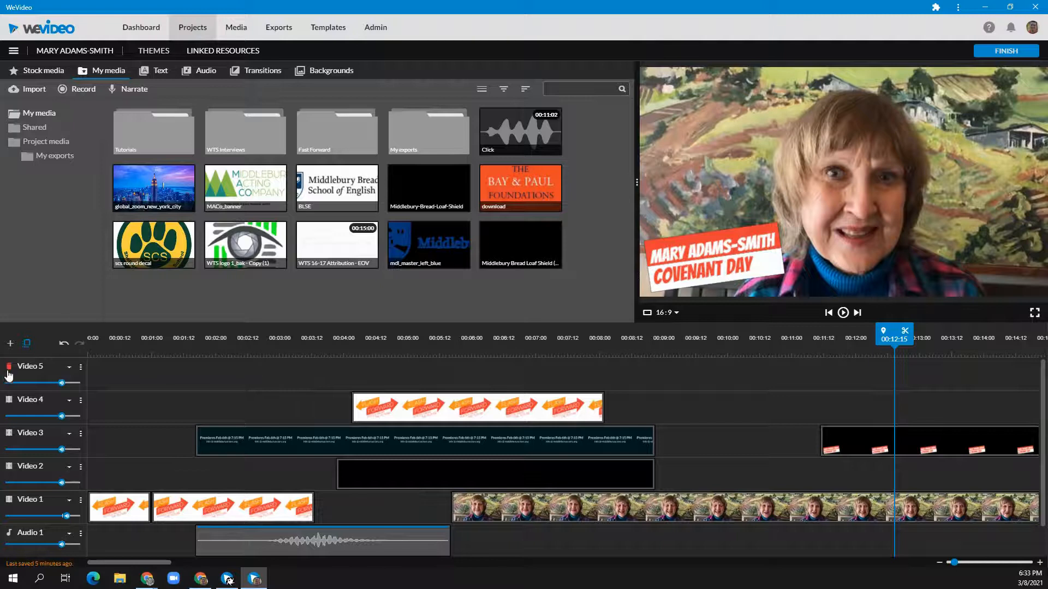
mouse_move(59, 450)
scroll(58, 449, "down", 1)
scroll(35, 443, "up", 1)
left_click(9, 368)
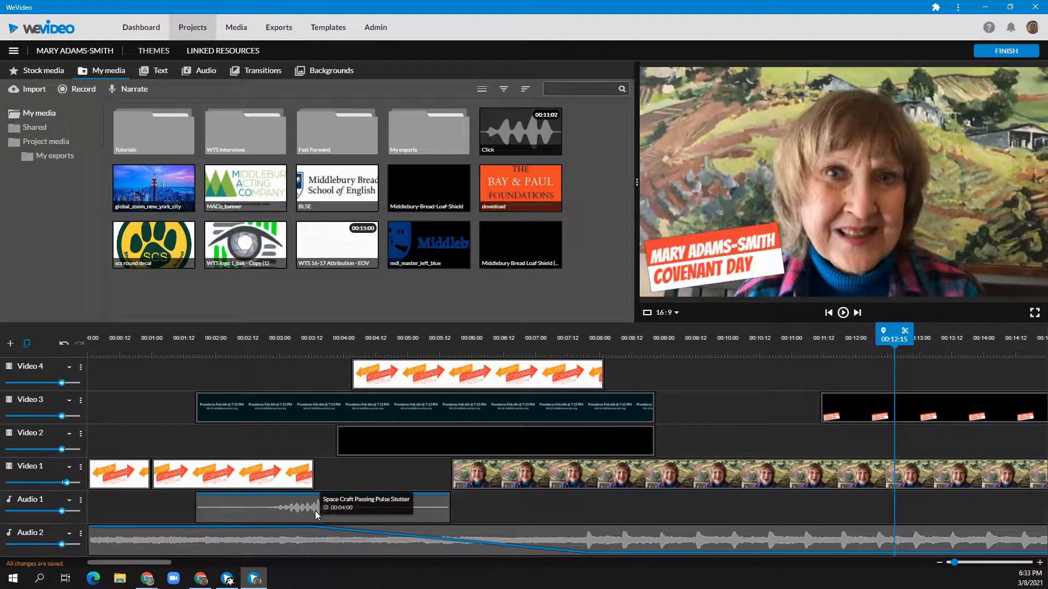
Play the opening up to 00:05:08 with the Audio 2 track's volume at zero, and restore that volume to 100%.
mouse_move(61, 545)
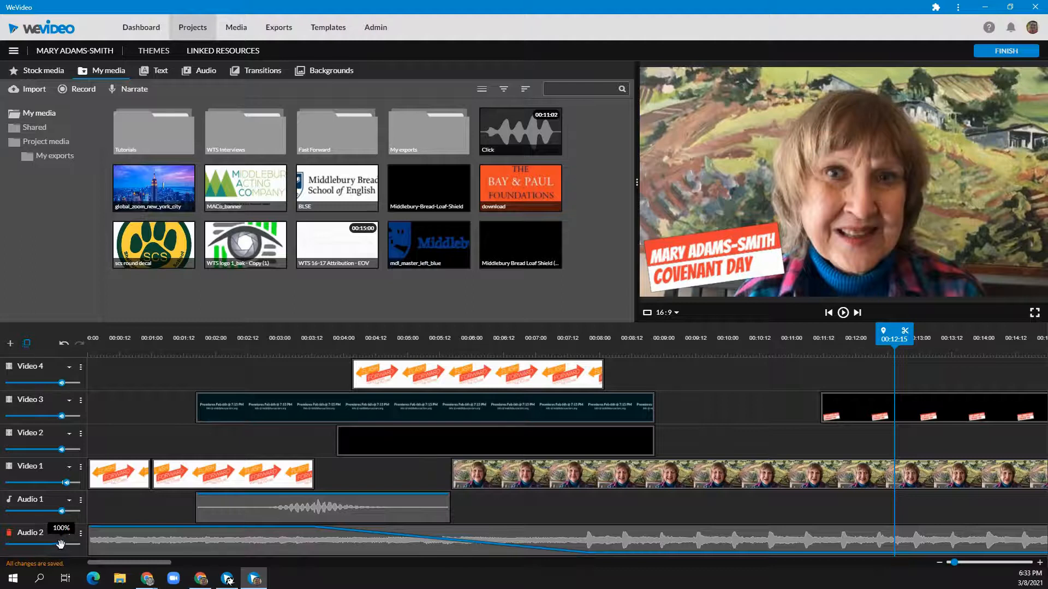
left_click_drag(60, 544, 5, 545)
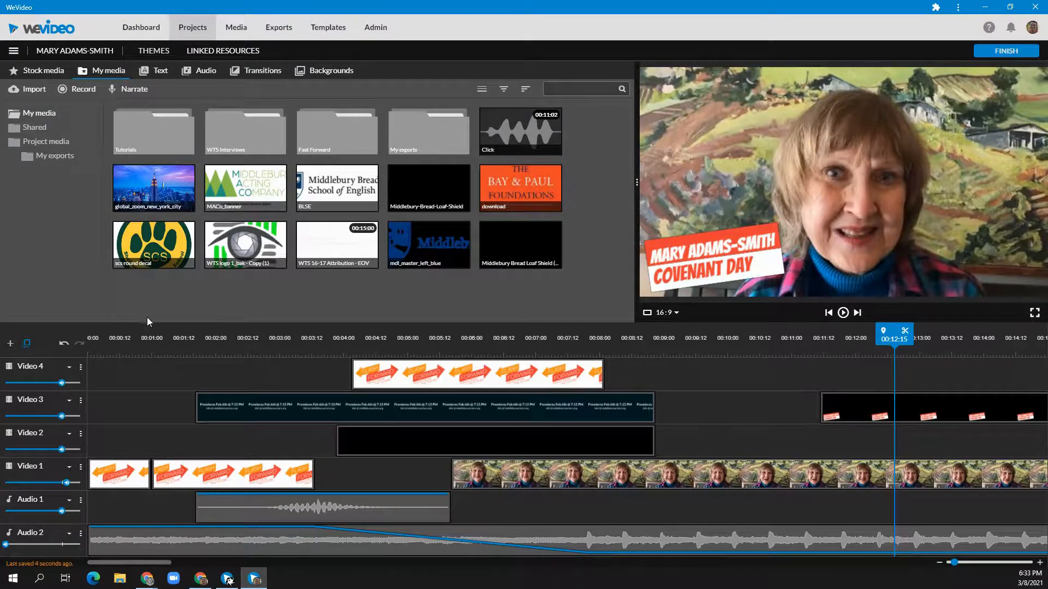
left_click(168, 341)
left_click(843, 312)
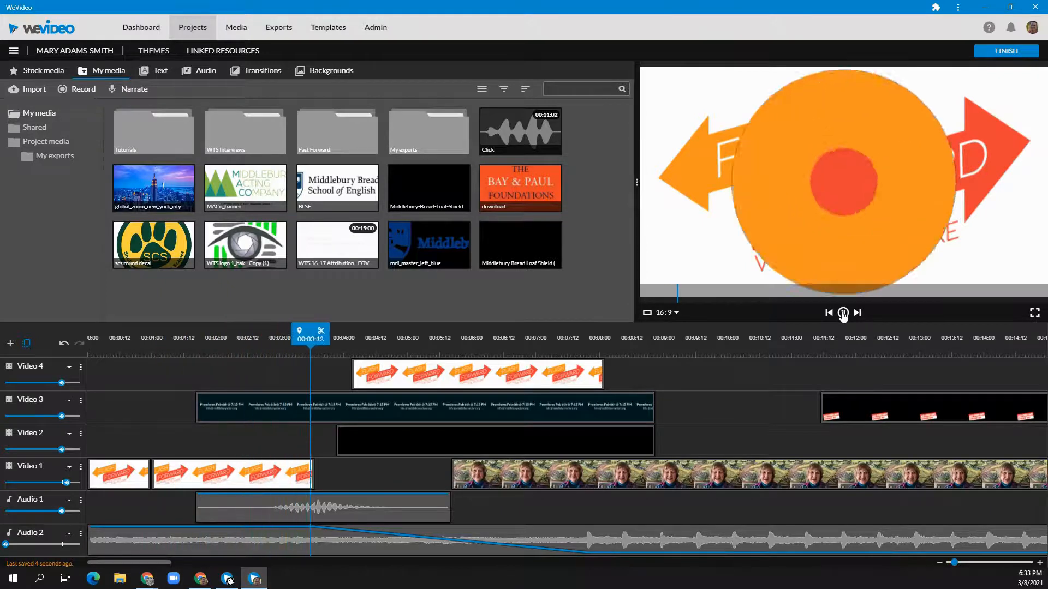
left_click(843, 314)
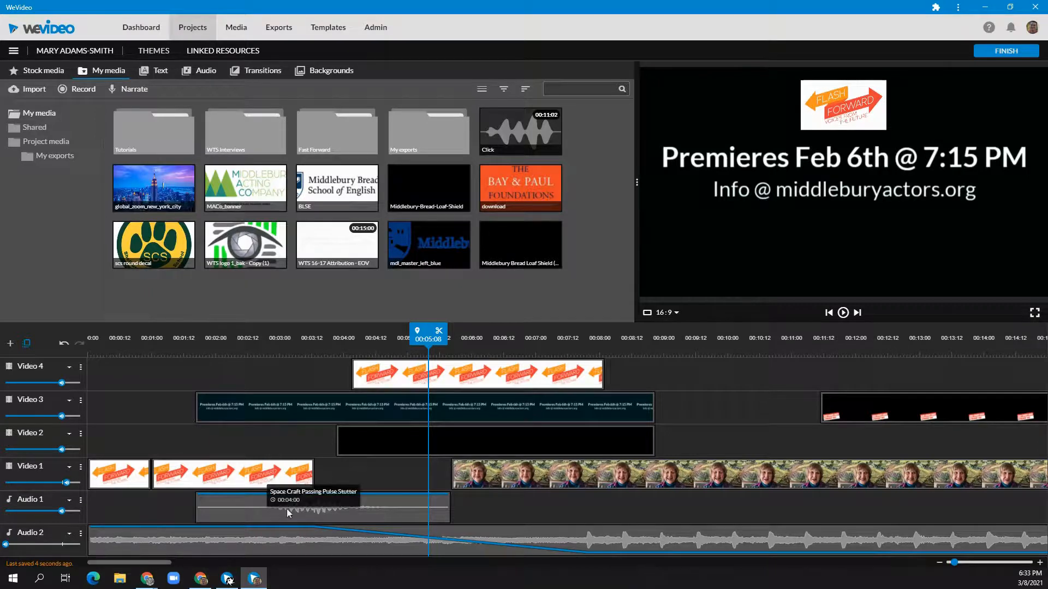
left_click_drag(6, 543, 61, 545)
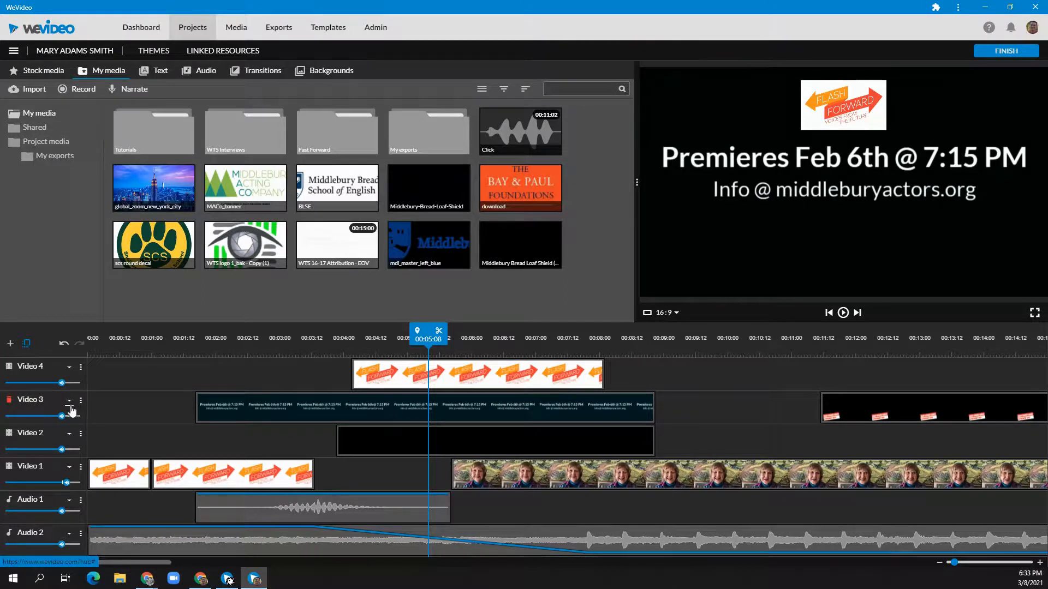
Expand the Video 1 track to reveal its audio waveform, and show the levels on its clips.
left_click(69, 469)
left_click(74, 502)
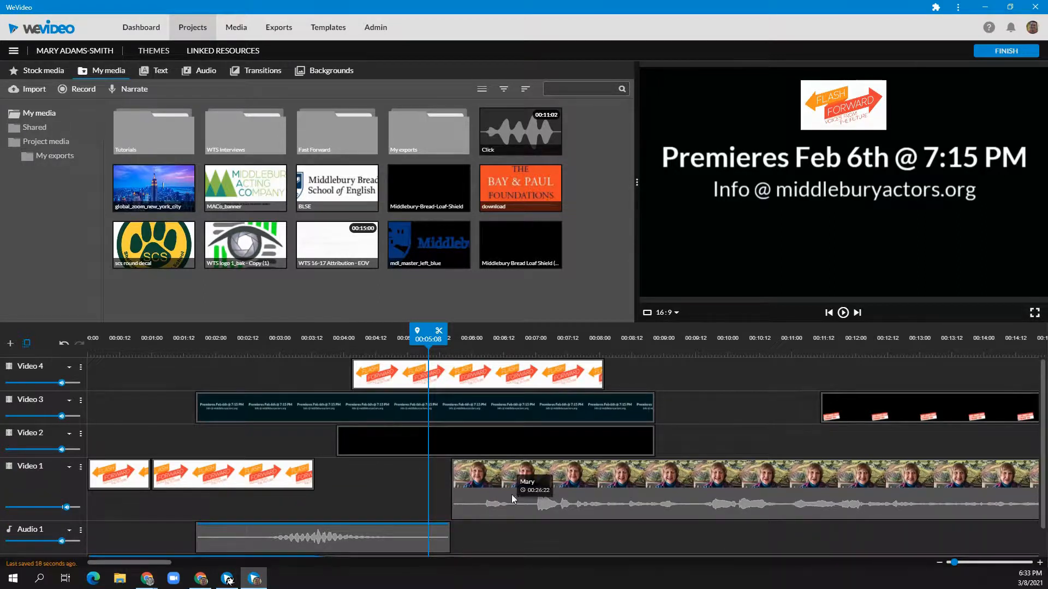
scroll(473, 491, "down", 1)
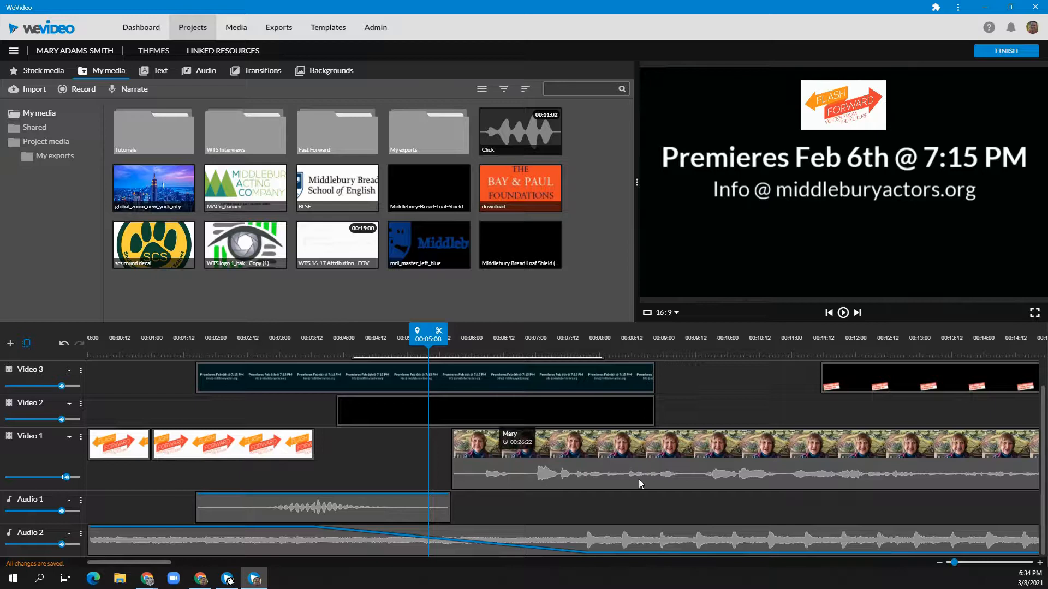
left_click(81, 438)
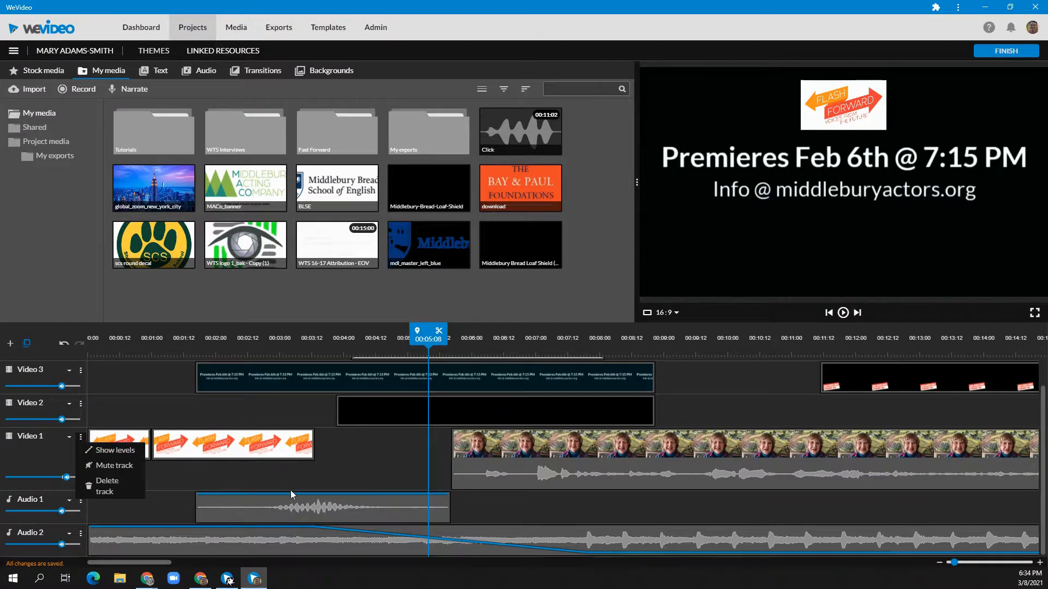
left_click(111, 452)
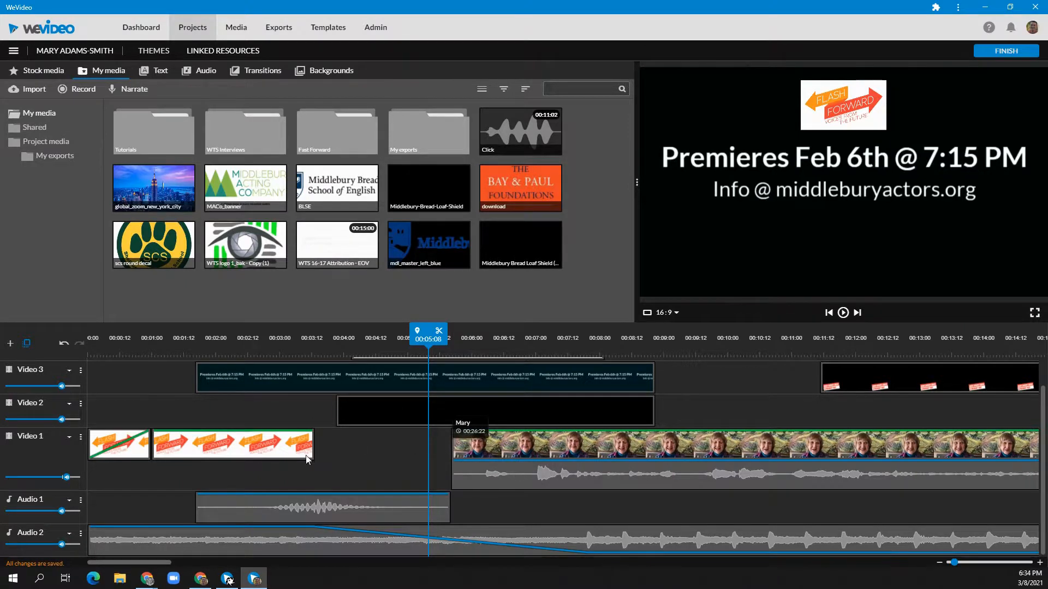
Mute and unmute the Video 1 track, and check its remaining track options without deleting the track.
left_click(80, 437)
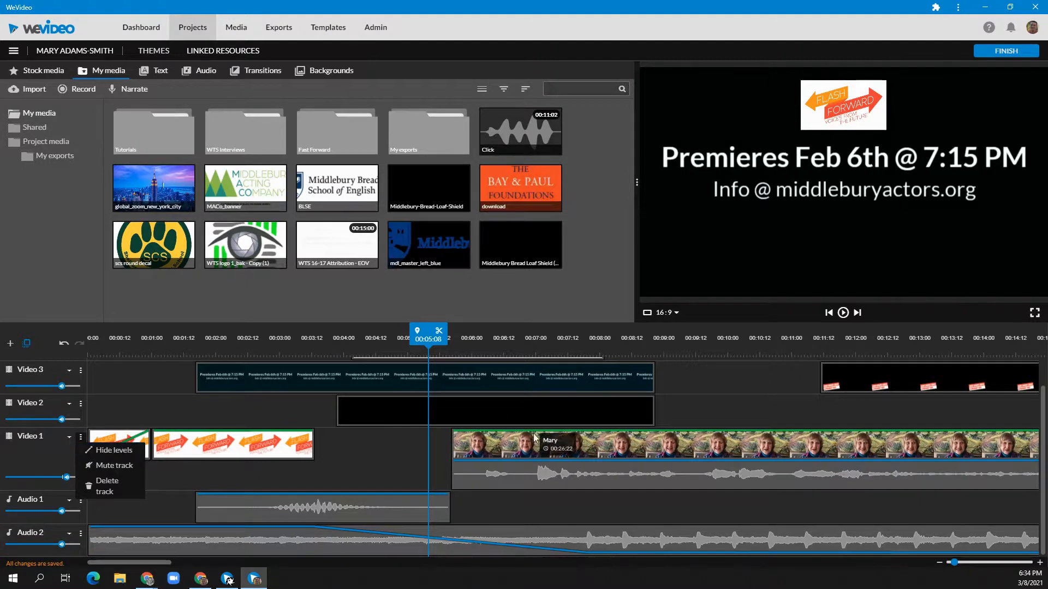
left_click(90, 467)
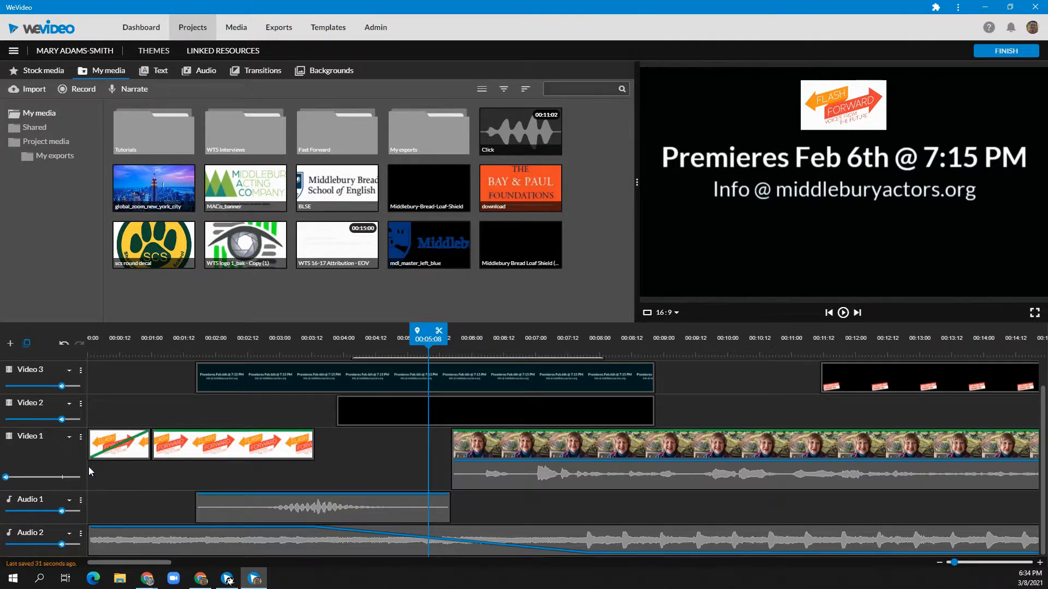
left_click(83, 443)
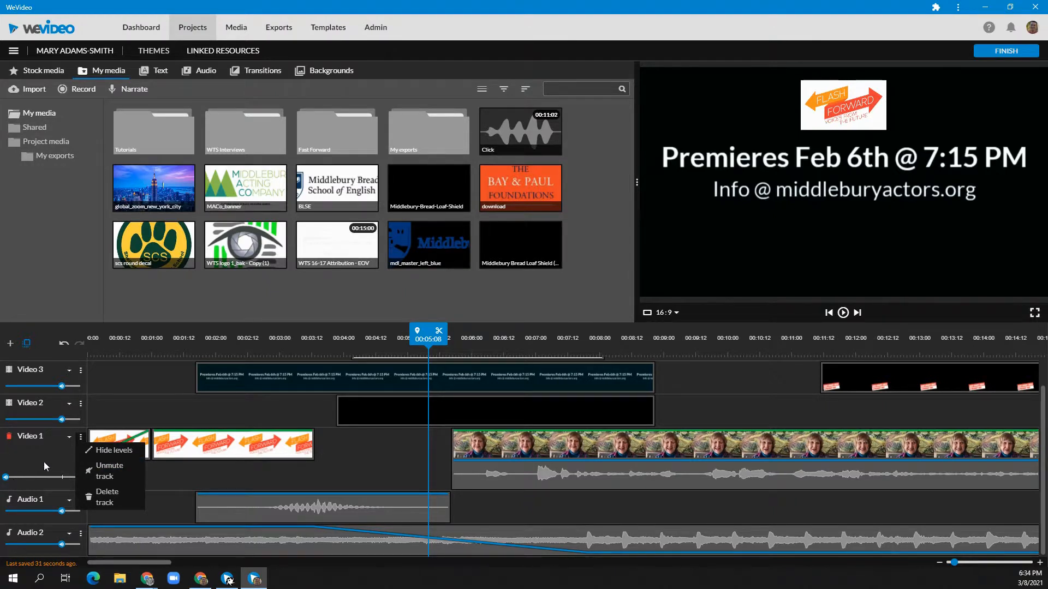
left_click(109, 472)
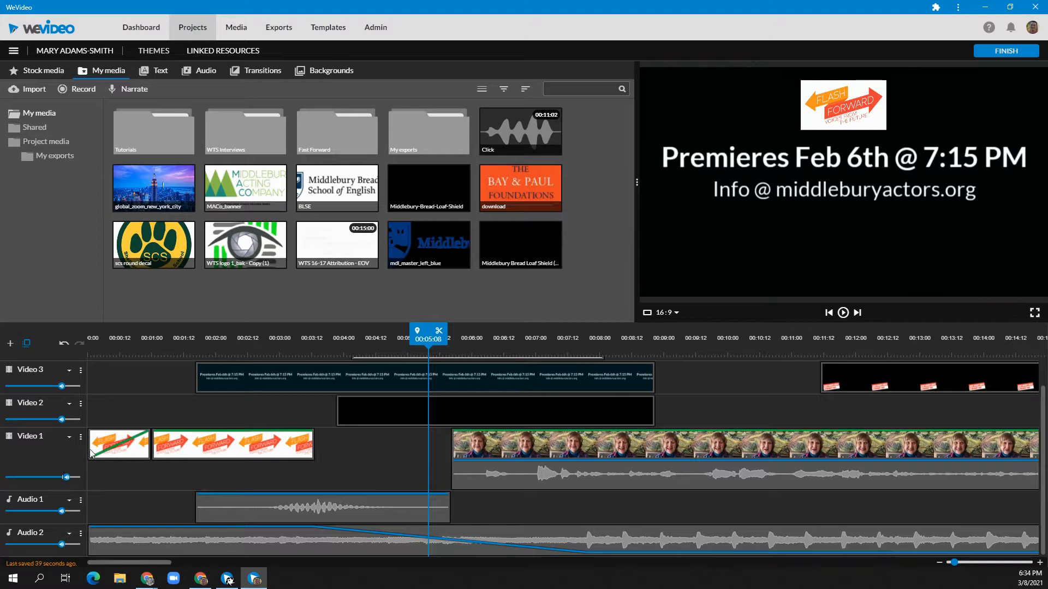
left_click(81, 437)
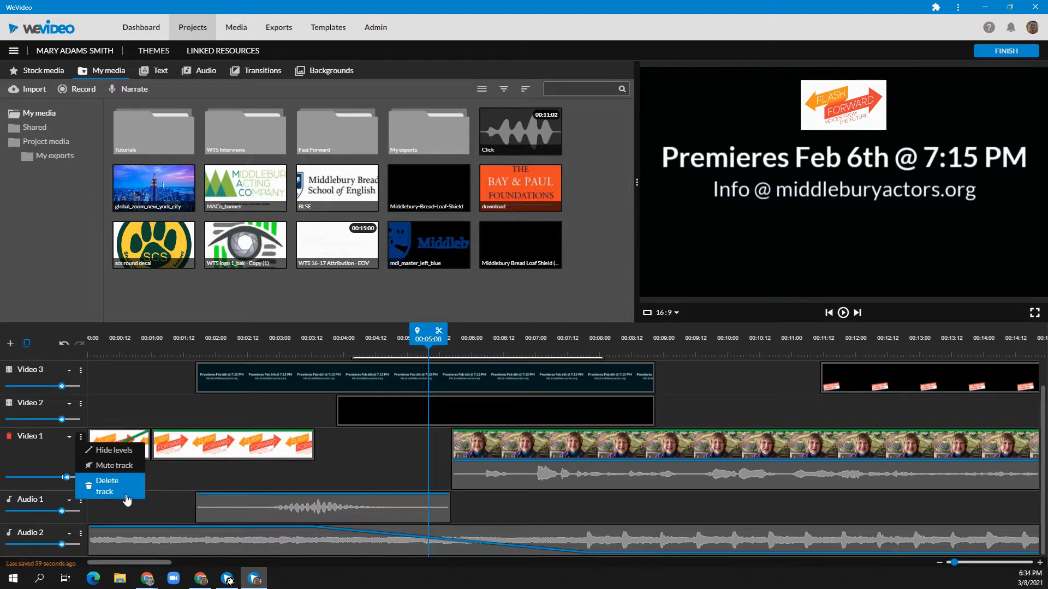
left_click(27, 463)
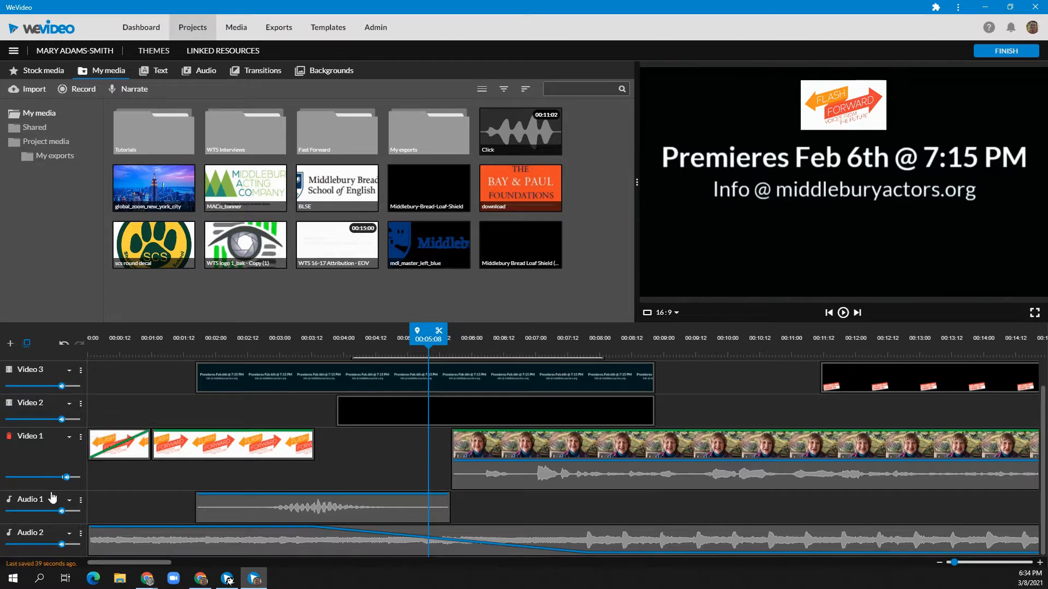